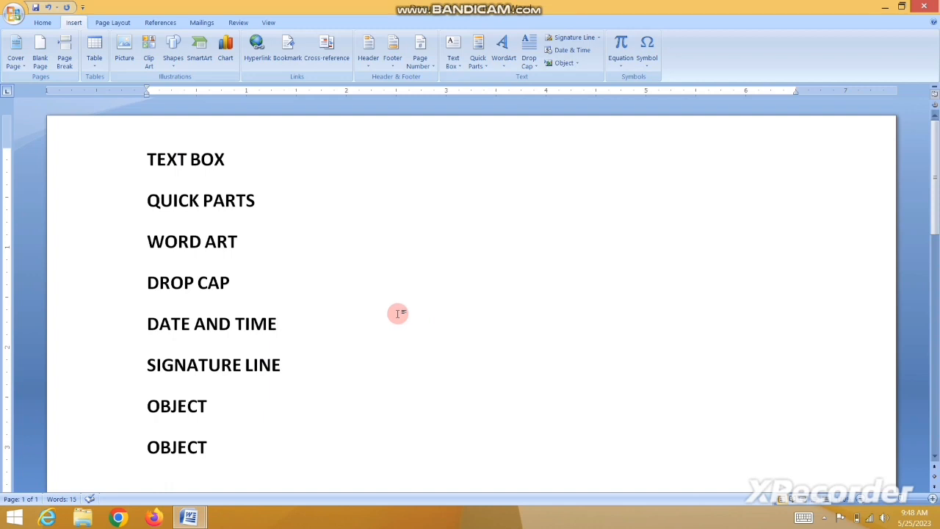
Create a new blank document and bring up the Insert ribbon.
{"action": "key", "text": "ctrl+n"}
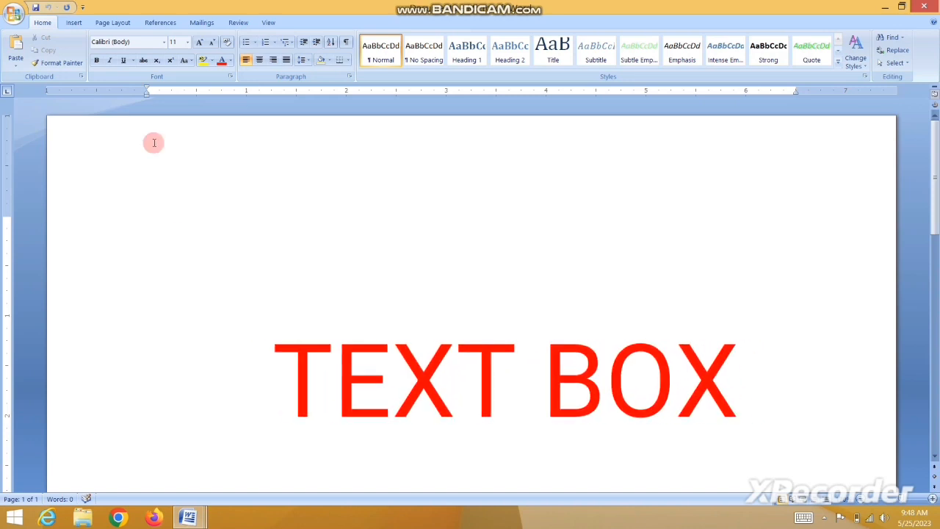
{"action": "left_click", "coordinate": [74, 22]}
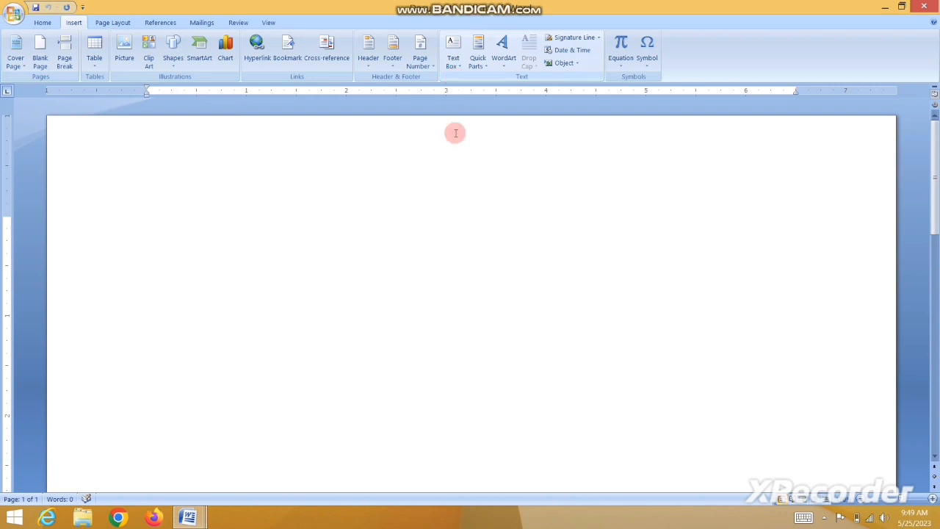
Insert the red-background portrait photo from the Desktop.
{"action": "left_click", "coordinate": [123, 56]}
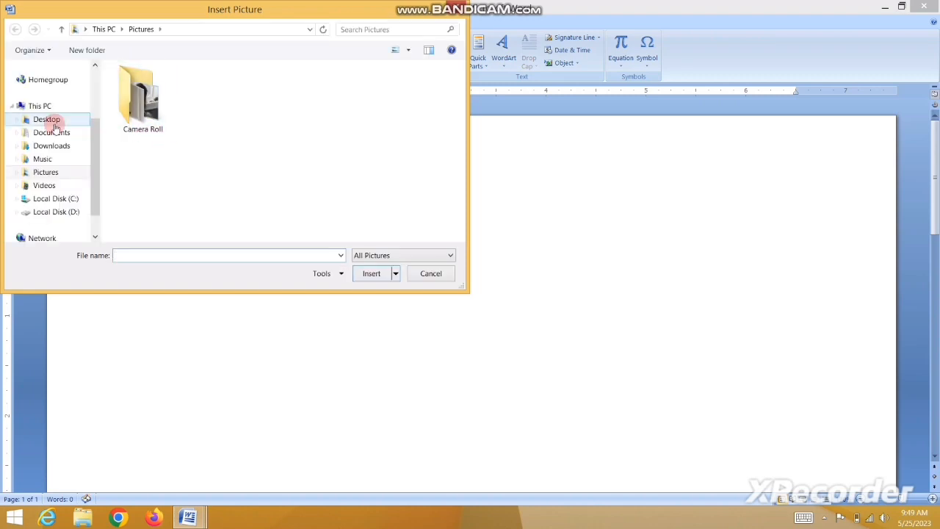
{"action": "left_click", "coordinate": [49, 120]}
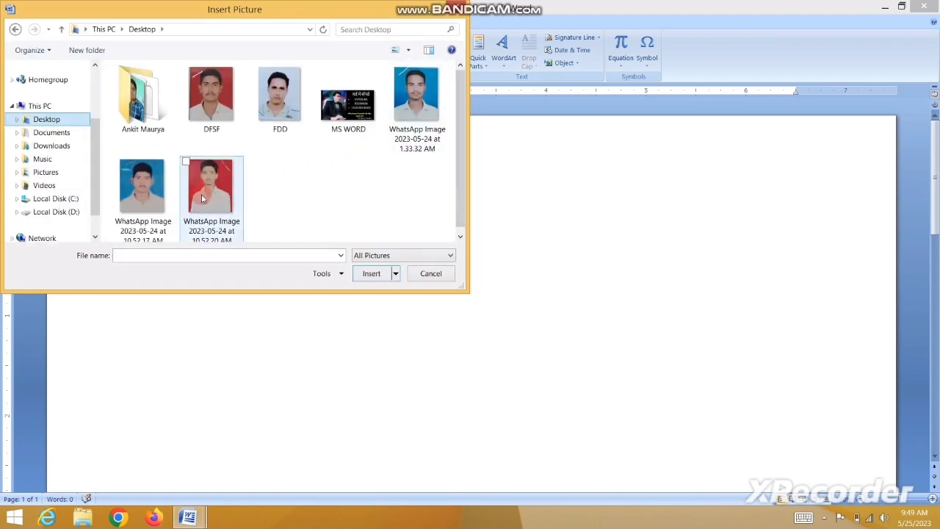
{"action": "double_click", "coordinate": [202, 199]}
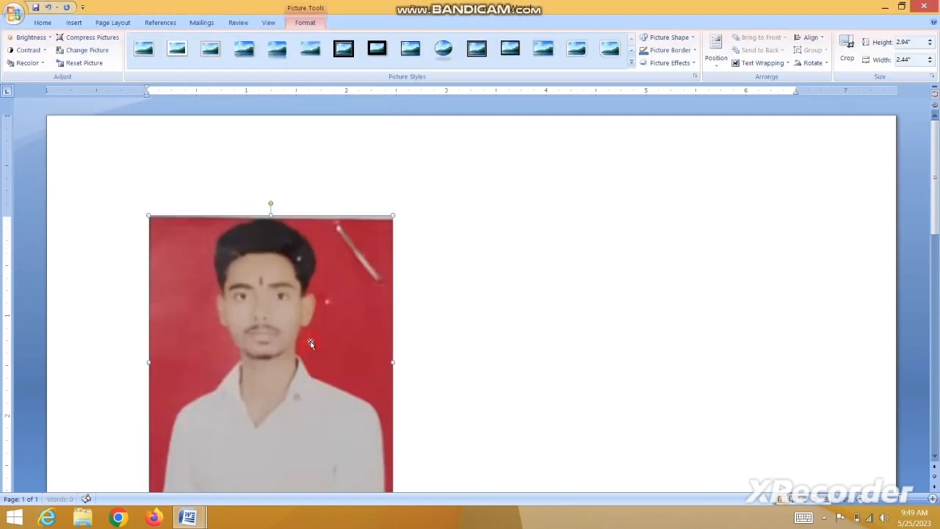
{"action": "left_click_drag", "start_coordinate": [932, 210], "coordinate": [935, 236]}
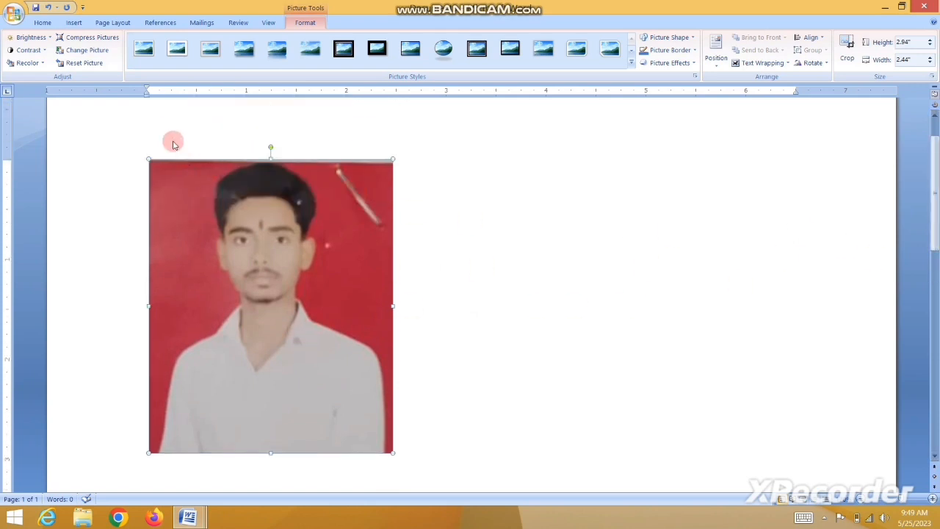
Type trial text on both sides of the photo, then delete it again.
{"action": "left_click", "coordinate": [464, 347]}
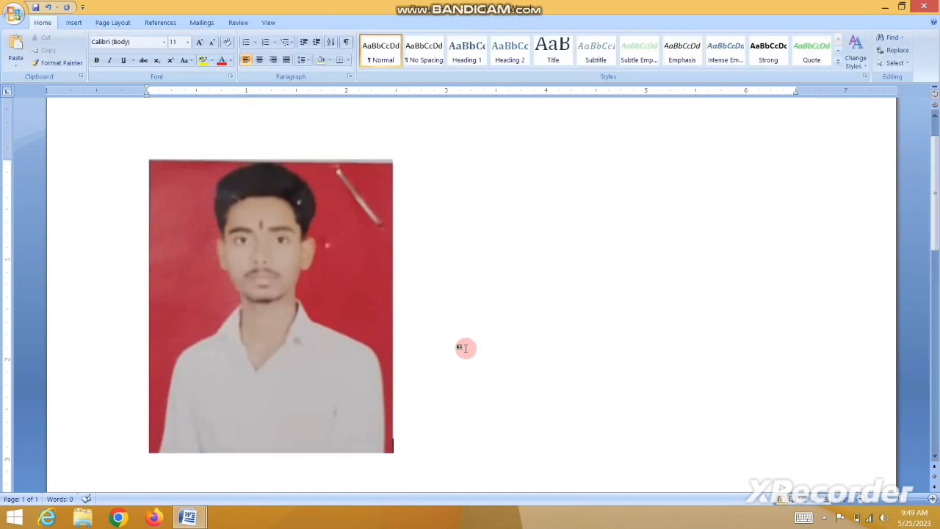
{"action": "type", "text": "GFDGFGDGDF"}
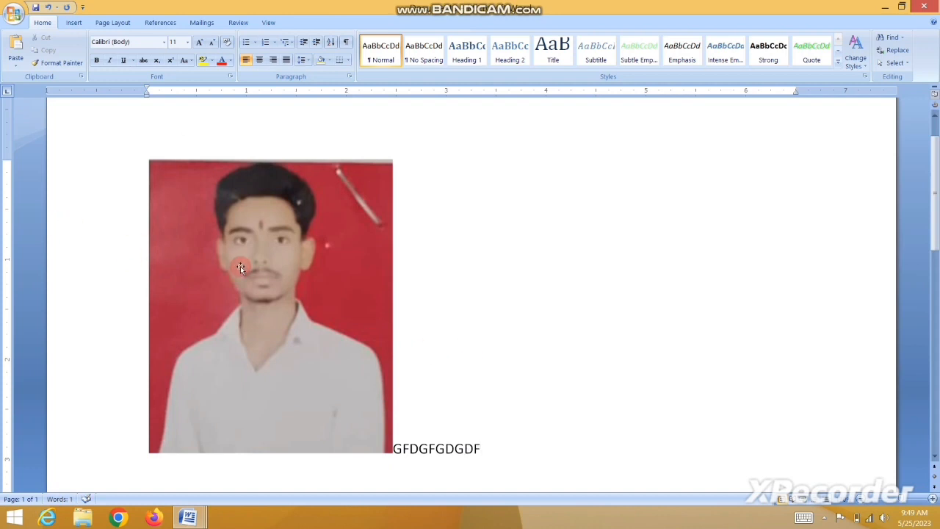
{"action": "left_click", "coordinate": [240, 266]}
{"action": "key", "text": "Left"}
{"action": "type", "text": "FGDFGDFDF"}
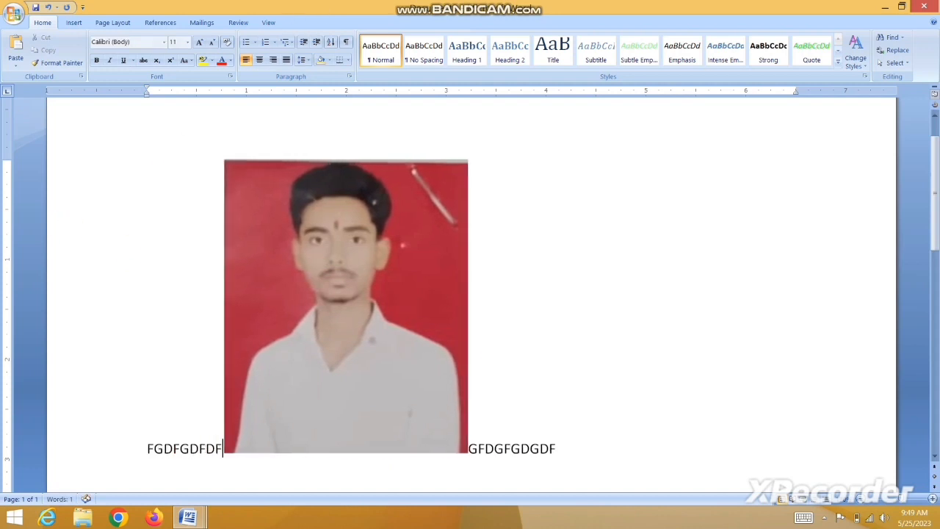
{"action": "left_click_drag", "start_coordinate": [139, 437], "coordinate": [220, 457]}
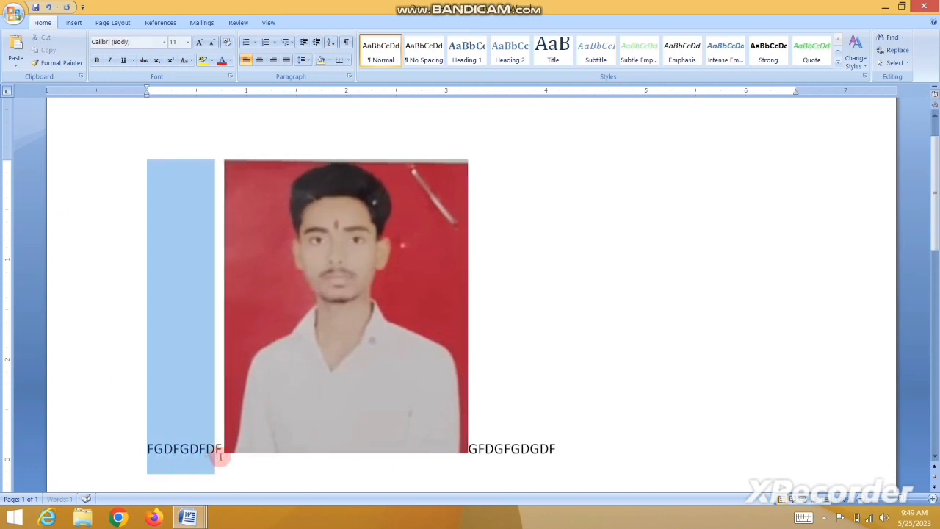
{"action": "key", "text": "Delete"}
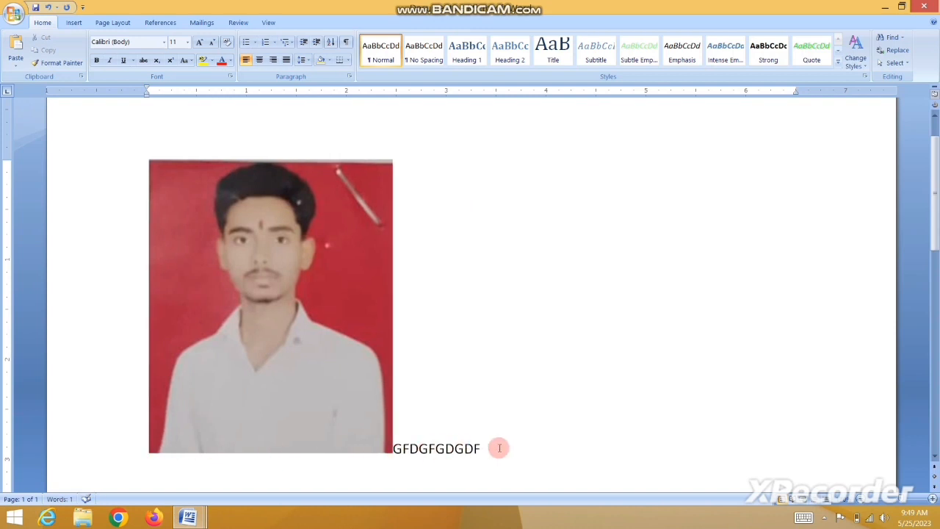
{"action": "left_click_drag", "start_coordinate": [498, 448], "coordinate": [393, 459]}
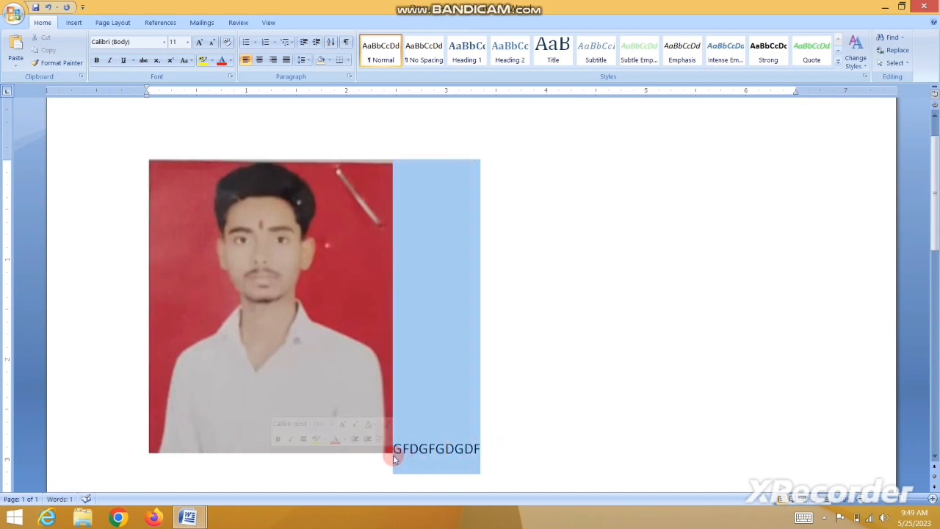
{"action": "key", "text": "Delete"}
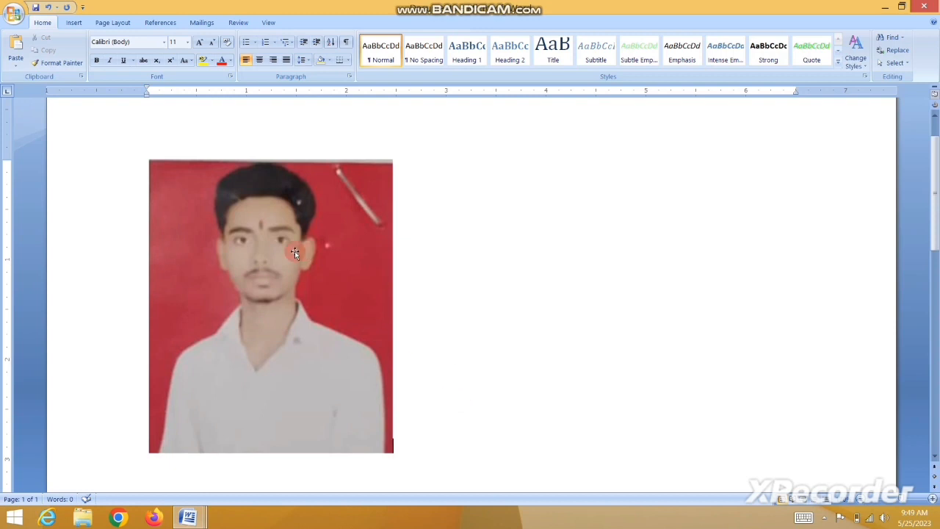
Draw a text box across the photo's bottom edge holding 12 08 2000, enlarged to fit.
{"action": "left_click", "coordinate": [74, 23]}
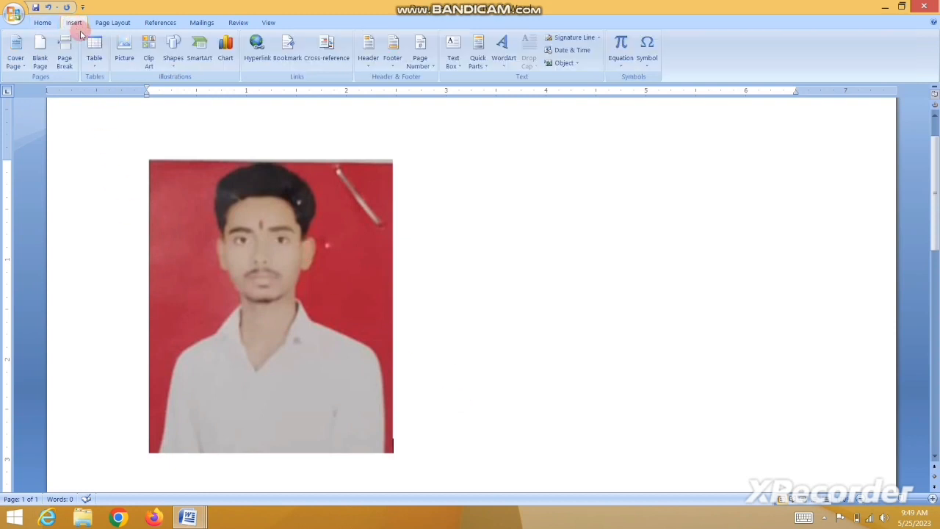
{"action": "left_click", "coordinate": [460, 64]}
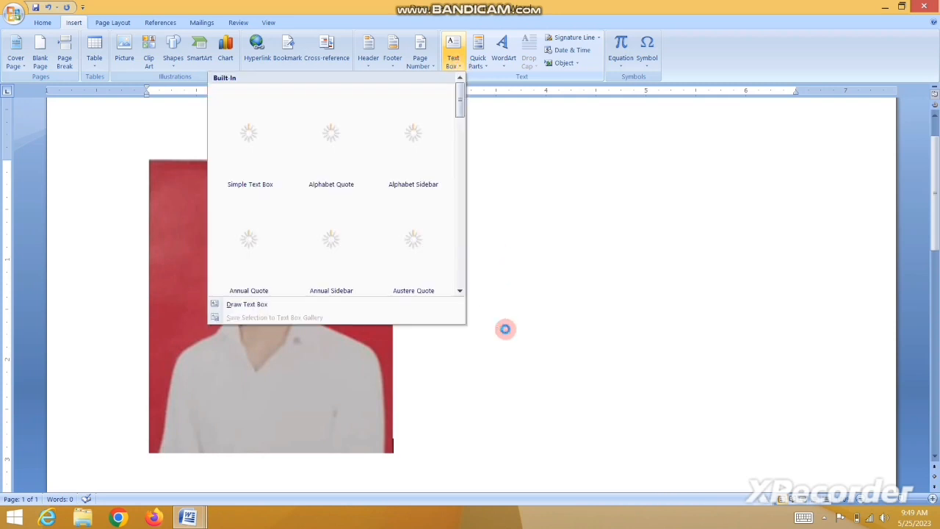
{"action": "left_click", "coordinate": [248, 306]}
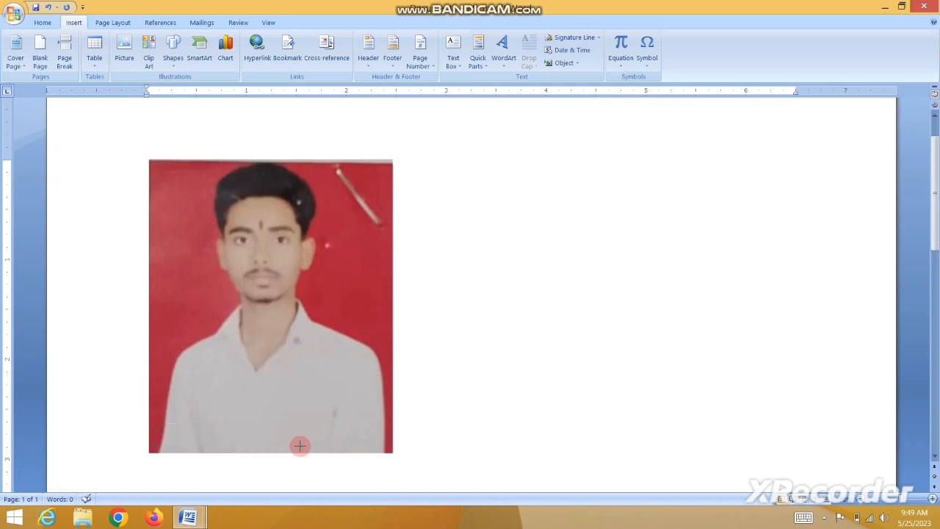
{"action": "left_click_drag", "start_coordinate": [155, 427], "coordinate": [388, 449]}
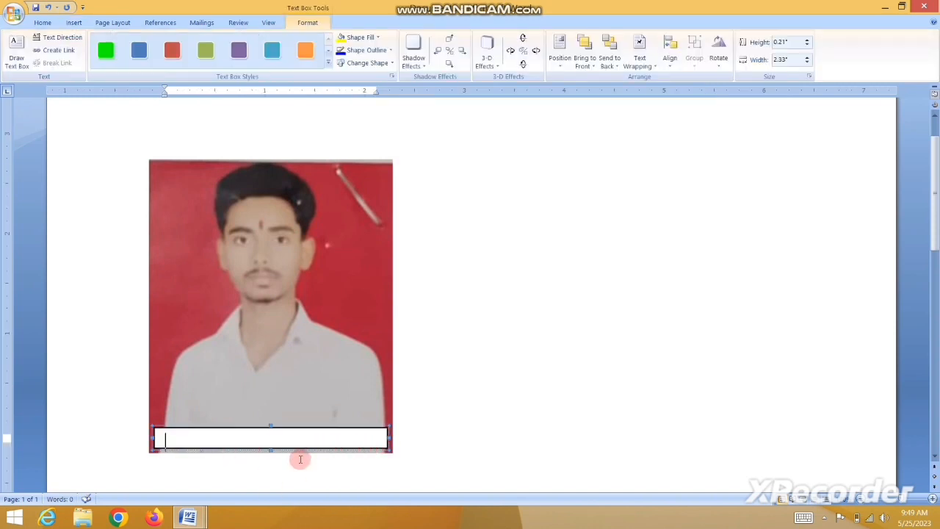
{"action": "type", "text": "12."}
{"action": "type", "text": " 08"}
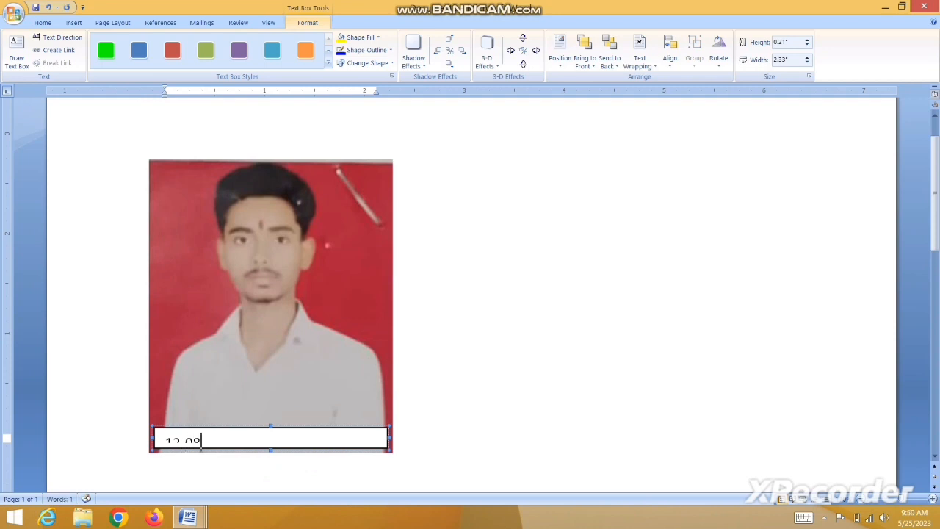
{"action": "type", "text": " 2000"}
{"action": "left_click_drag", "start_coordinate": [270, 424], "coordinate": [169, 447]}
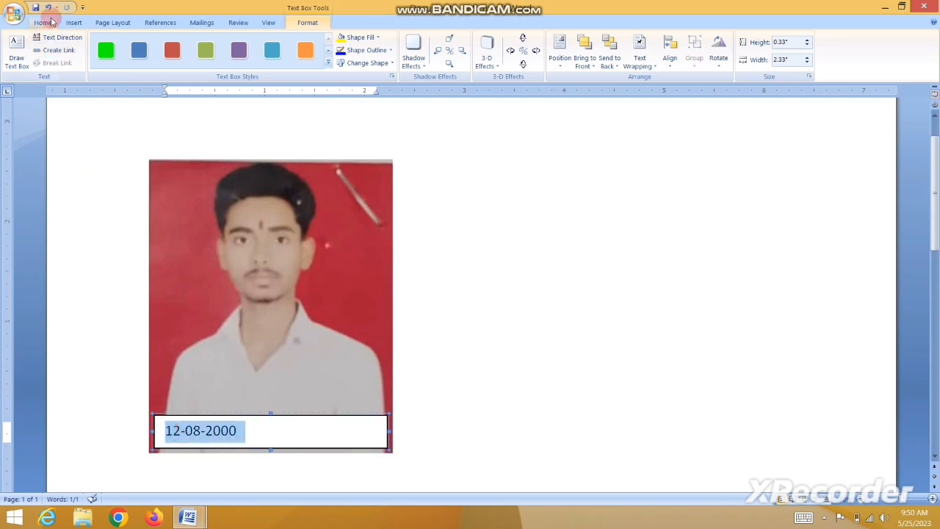
Make the date bold, grow it to 14 pt and centre it in the text box.
{"action": "left_click", "coordinate": [43, 23]}
{"action": "left_click", "coordinate": [96, 60]}
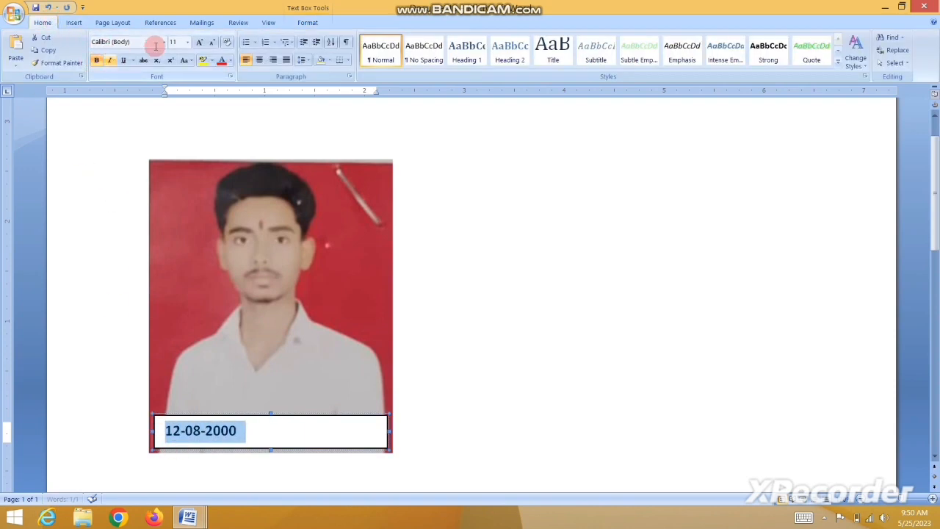
{"action": "left_click", "coordinate": [199, 43]}
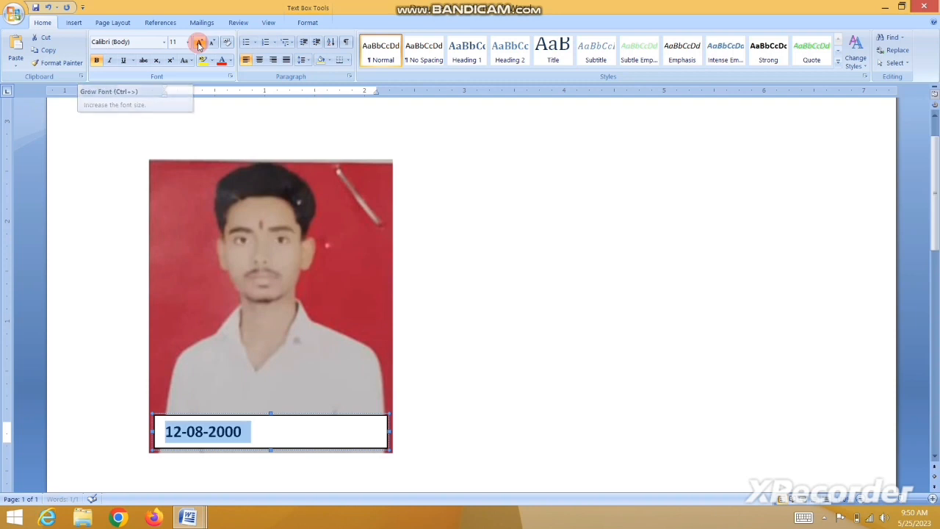
{"action": "left_click", "coordinate": [199, 42]}
{"action": "left_click", "coordinate": [260, 62]}
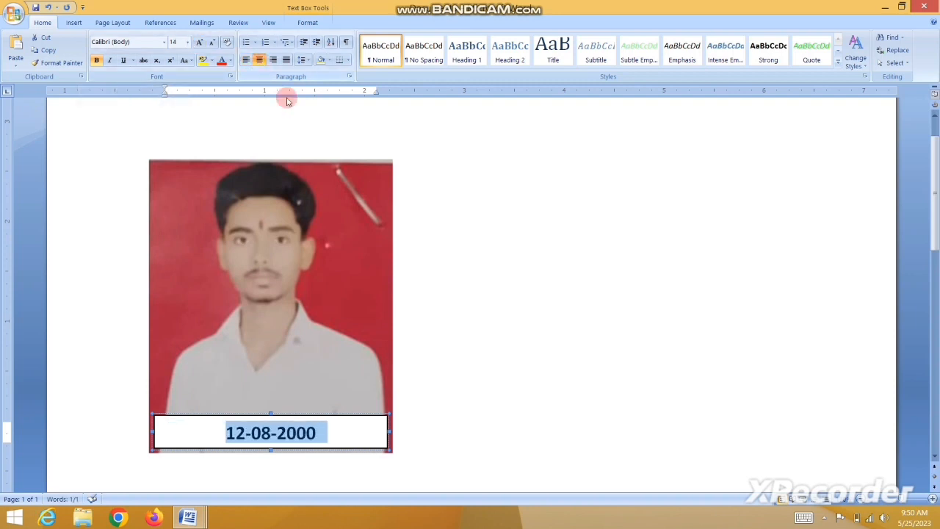
{"action": "left_click", "coordinate": [343, 439]}
{"action": "left_click", "coordinate": [371, 380]}
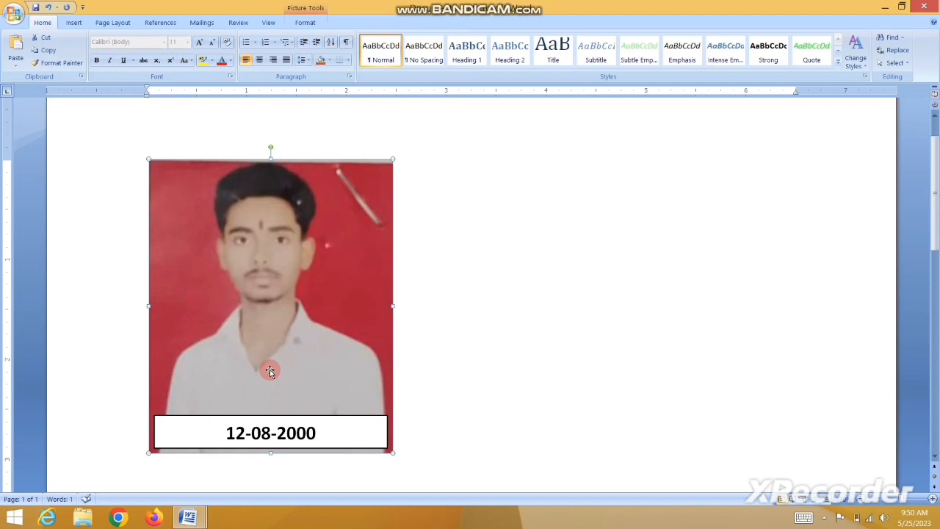
{"action": "left_click", "coordinate": [341, 436]}
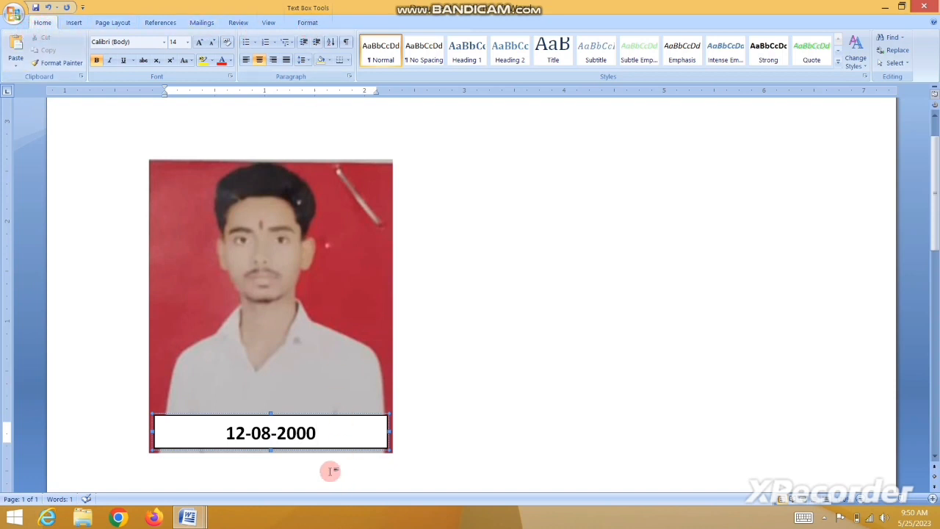
Set the date text box's shape fill to No Fill.
{"action": "left_click", "coordinate": [311, 24]}
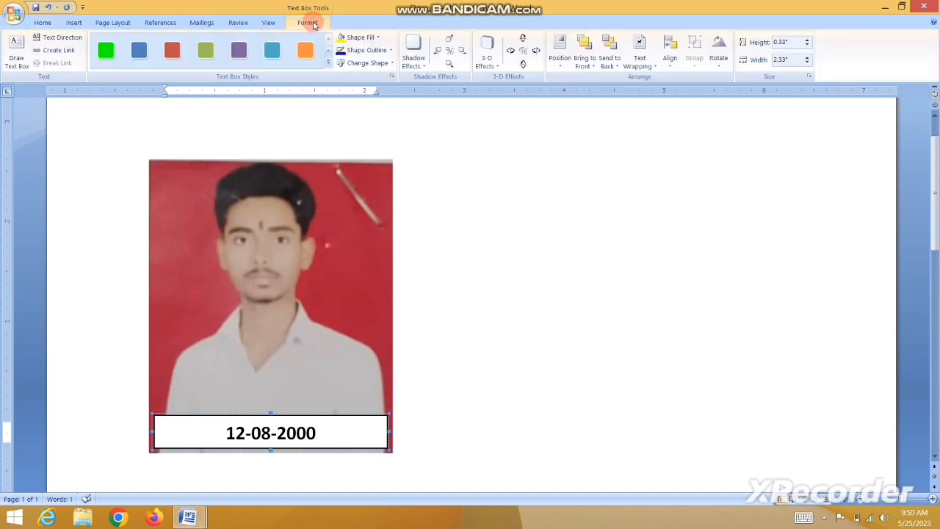
{"action": "left_click", "coordinate": [379, 38]}
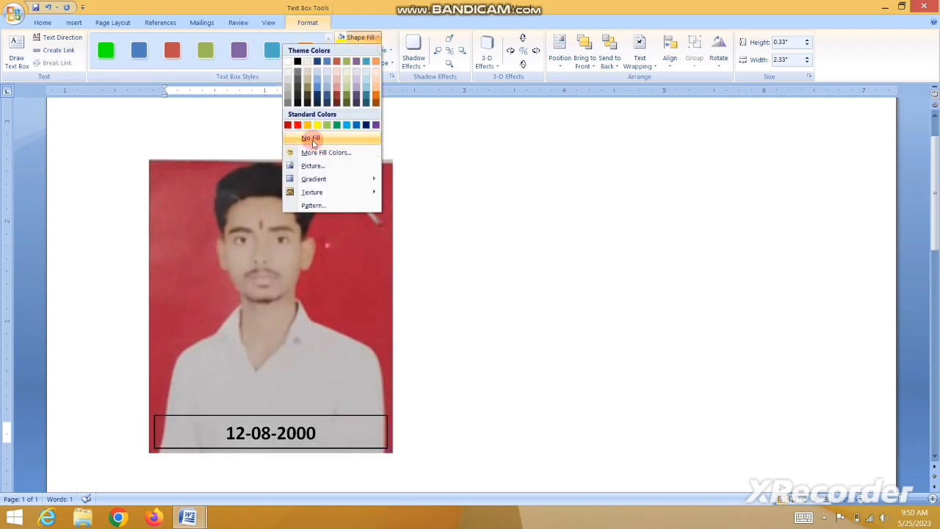
{"action": "left_click", "coordinate": [311, 139]}
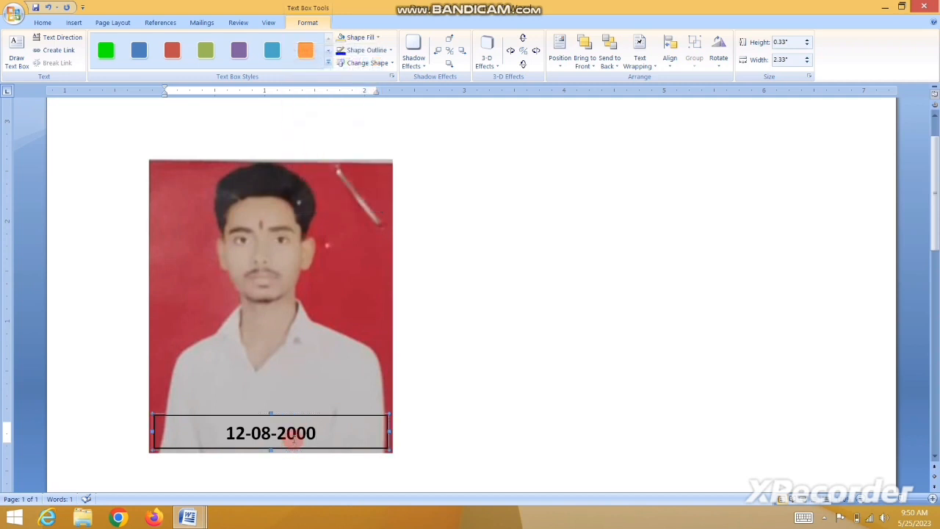
{"action": "left_click", "coordinate": [290, 434]}
Set the date text box's shape outline to No Outline.
{"action": "left_click", "coordinate": [305, 26]}
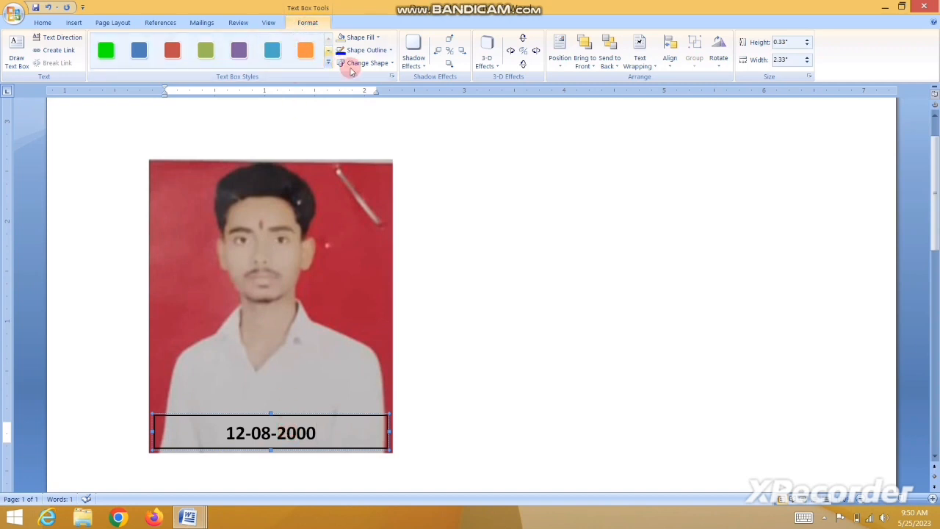
{"action": "left_click", "coordinate": [388, 52]}
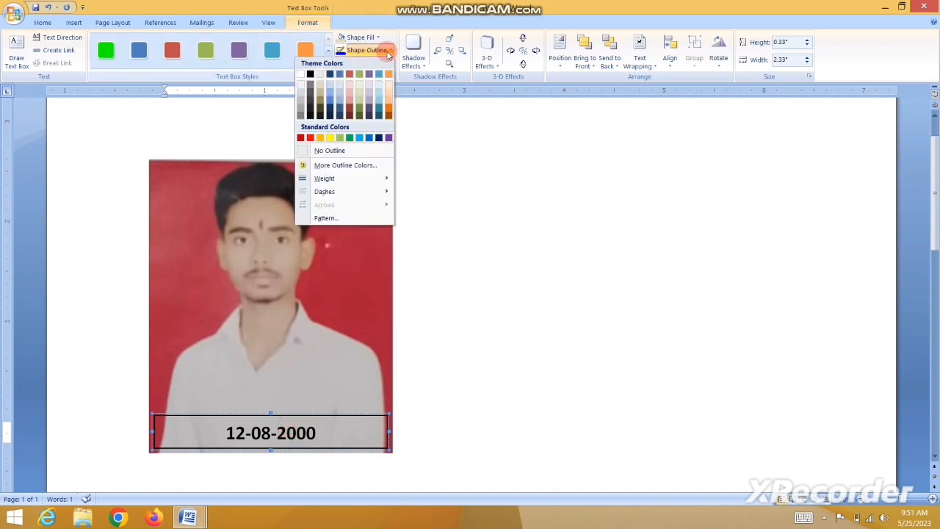
{"action": "left_click", "coordinate": [321, 151]}
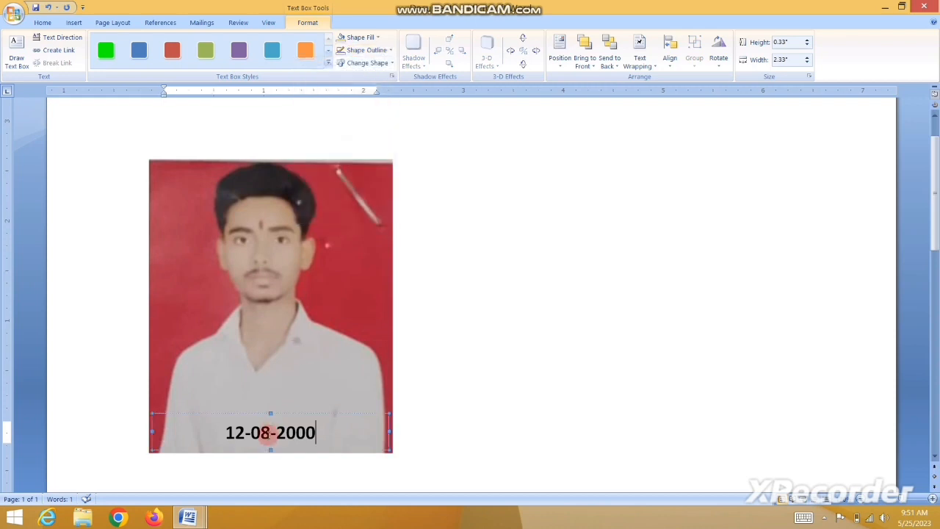
{"action": "left_click", "coordinate": [273, 396]}
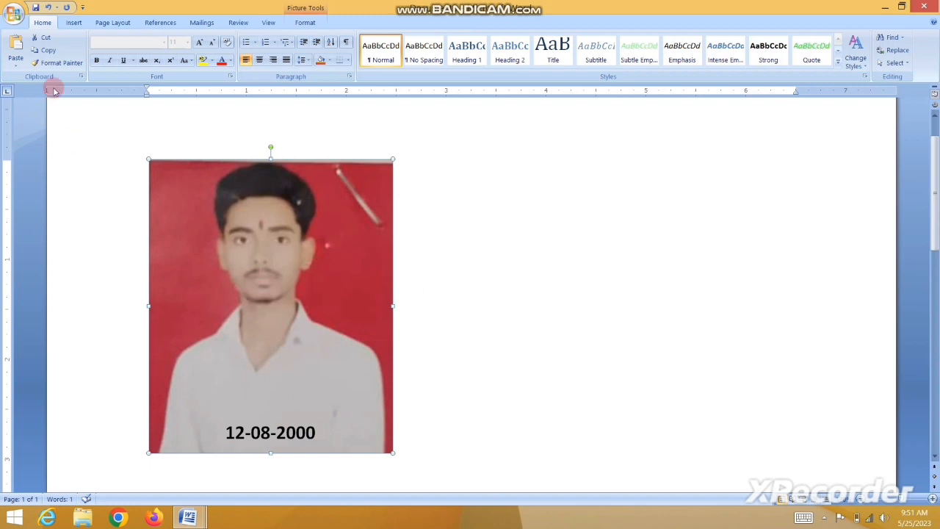
Delete the portrait photo and the 12-08-2000 date text from the page.
{"action": "left_click", "coordinate": [75, 24]}
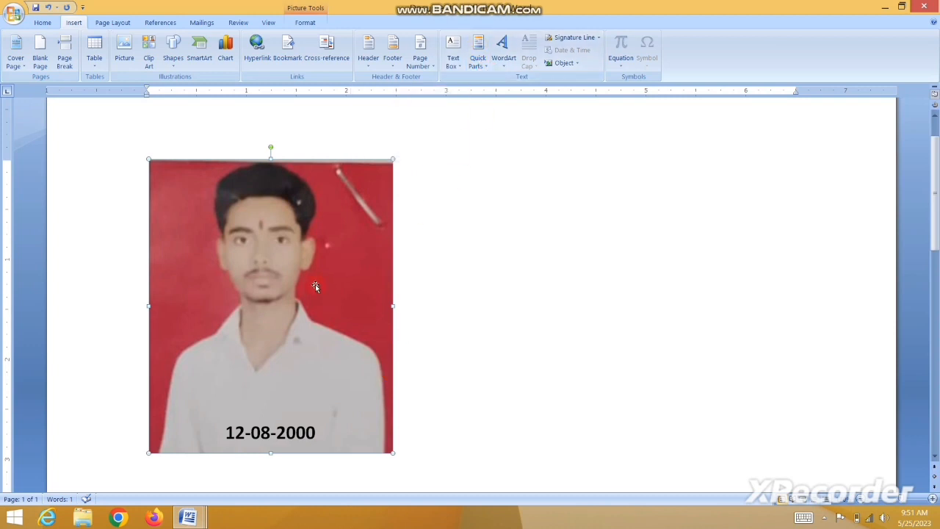
{"action": "key", "text": "Delete"}
{"action": "left_click", "coordinate": [262, 432]}
{"action": "triple_click", "coordinate": [220, 427]}
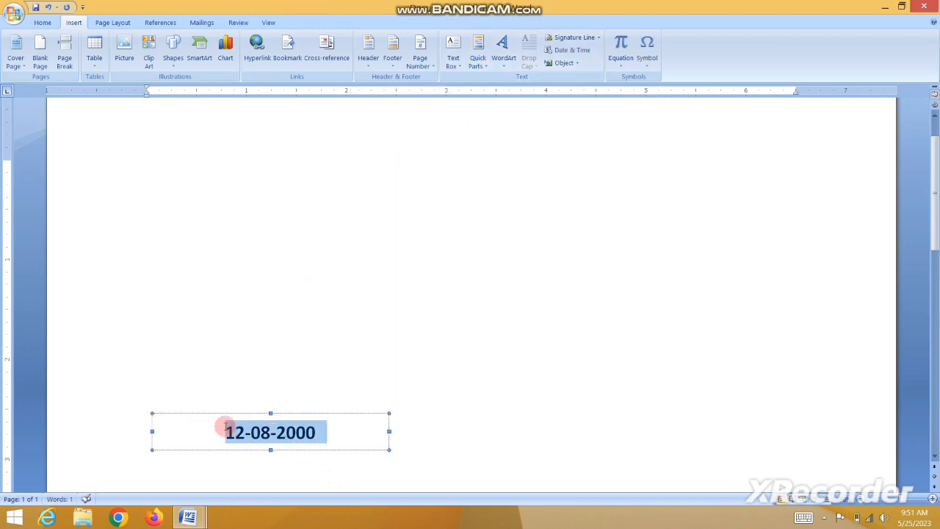
{"action": "key", "text": "Delete"}
{"action": "left_click", "coordinate": [220, 191]}
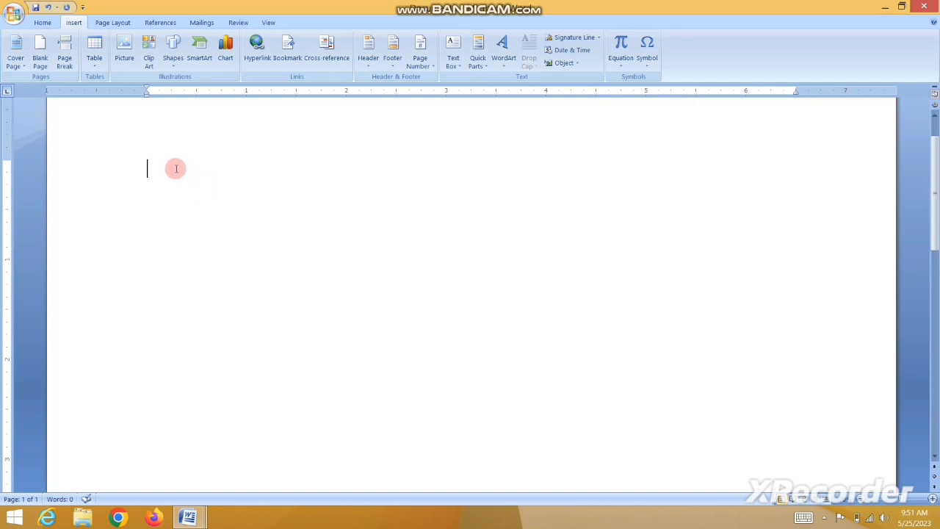
Type RANDOM ACCESS MEMORY on the first line, correcting the typos.
{"action": "type", "text": "RANDOM A"}
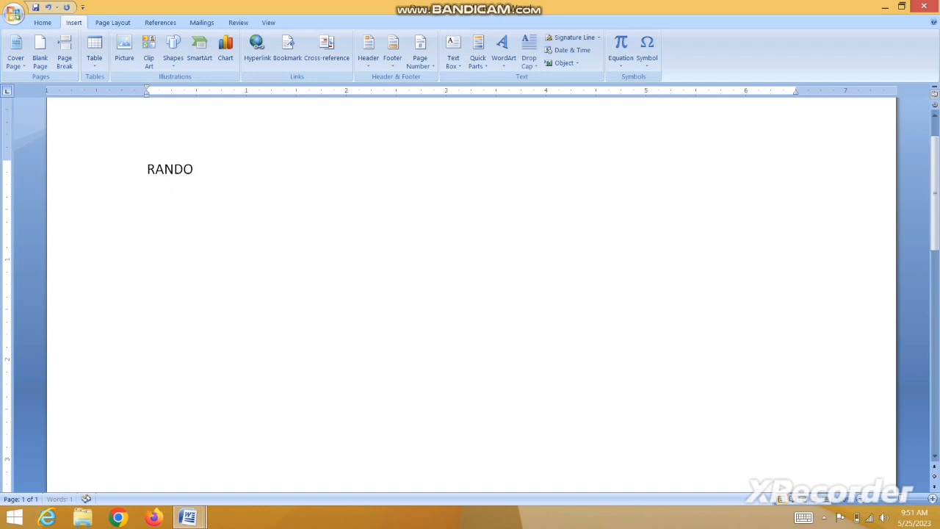
{"action": "type", "text": "CCR"}
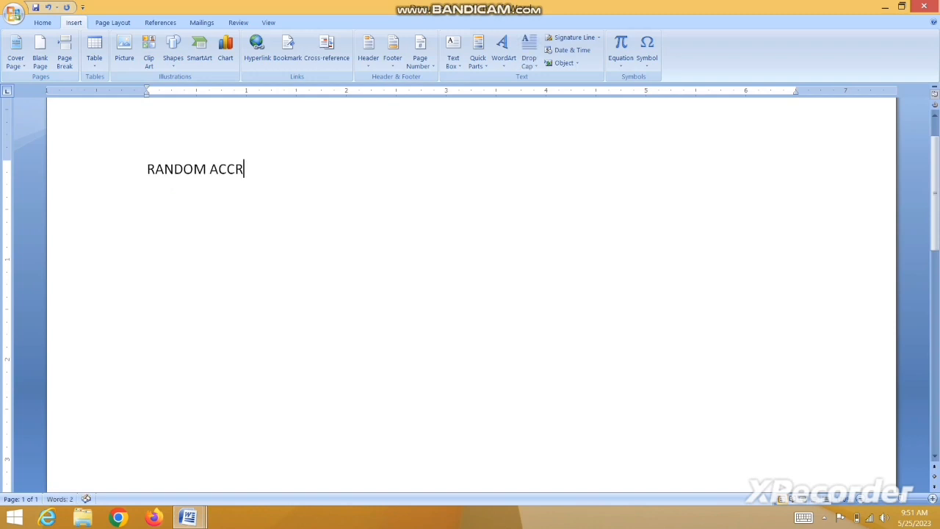
{"action": "key", "text": "BackSpace"}
{"action": "type", "text": "E"}
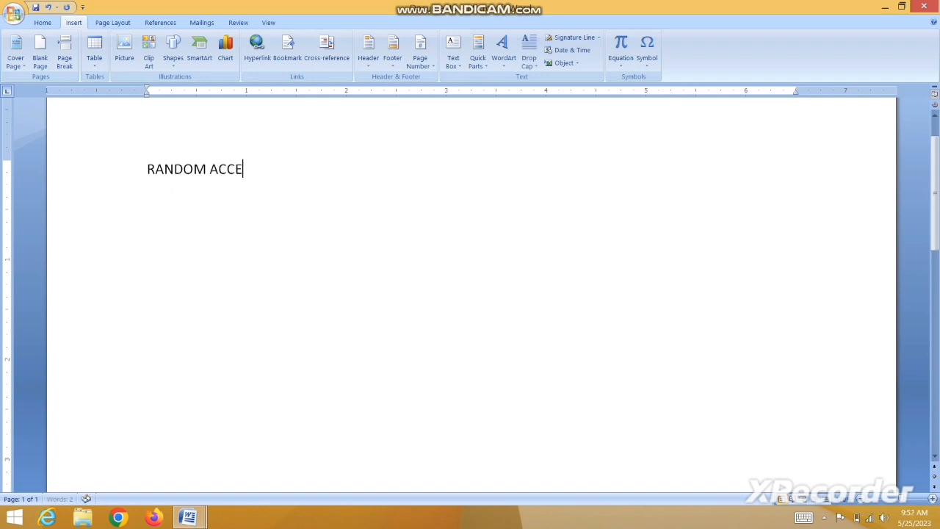
{"action": "type", "text": "SS MEMM"}
{"action": "key", "text": "BackSpace"}
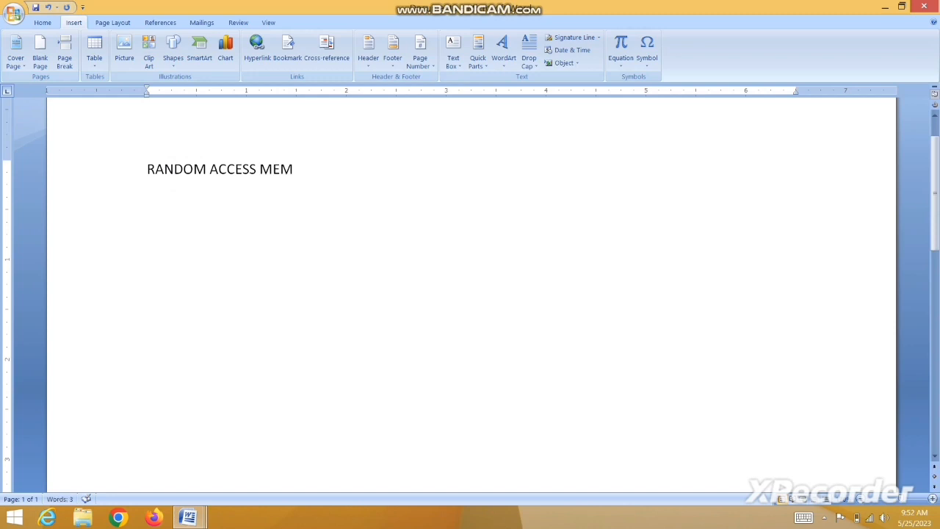
{"action": "type", "text": "ORY"}
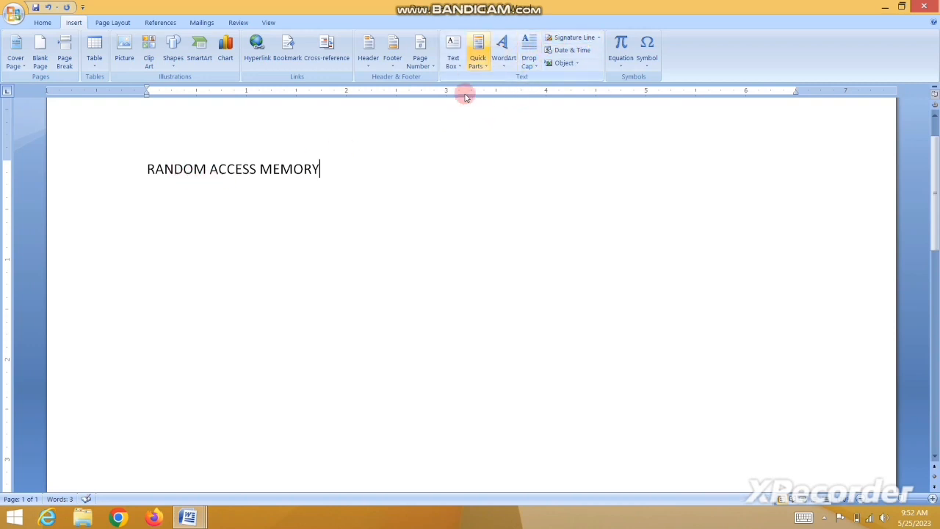
{"action": "left_click", "coordinate": [474, 68]}
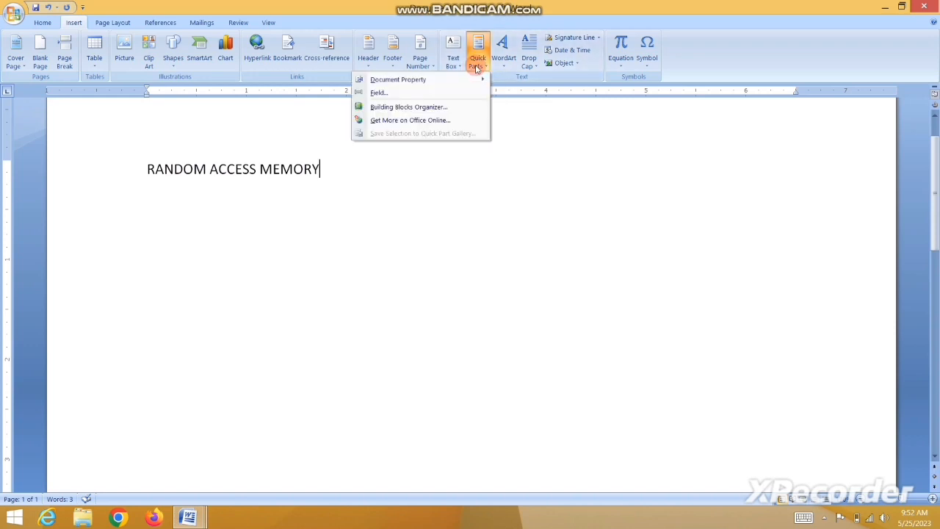
Save the RANDOM ACCESS MEMORY line to the Quick Part Gallery as RAM, then add a new line.
{"action": "left_click", "coordinate": [237, 176]}
{"action": "left_click_drag", "start_coordinate": [147, 168], "coordinate": [308, 163]}
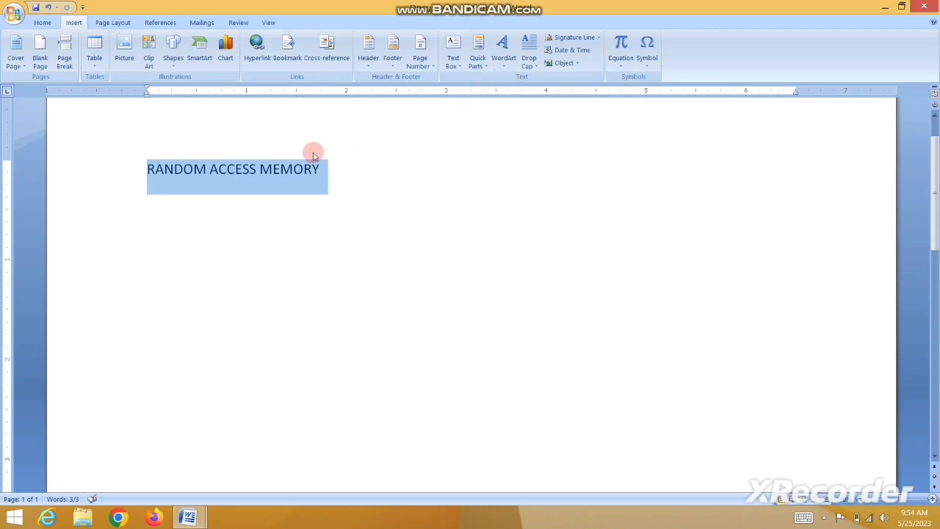
{"action": "left_click", "coordinate": [183, 169]}
{"action": "left_click_drag", "start_coordinate": [145, 161], "coordinate": [317, 160]}
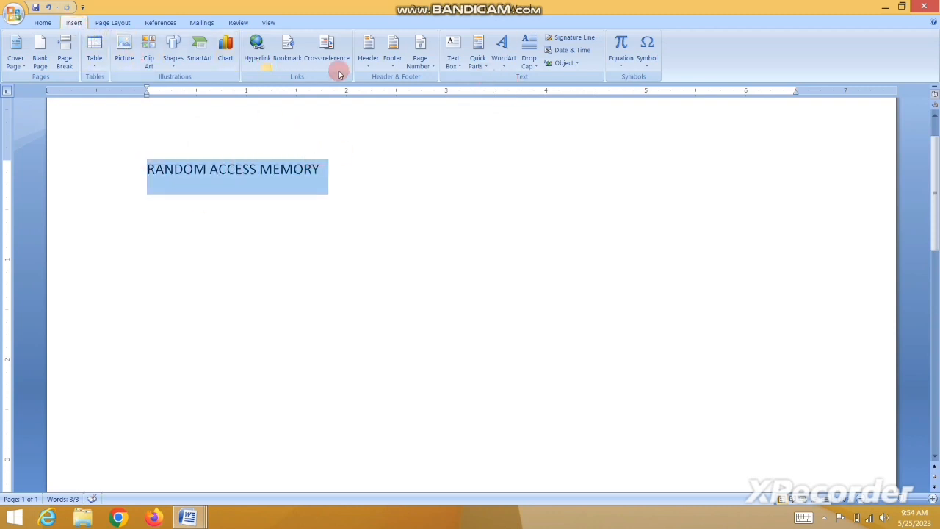
{"action": "left_click", "coordinate": [477, 58]}
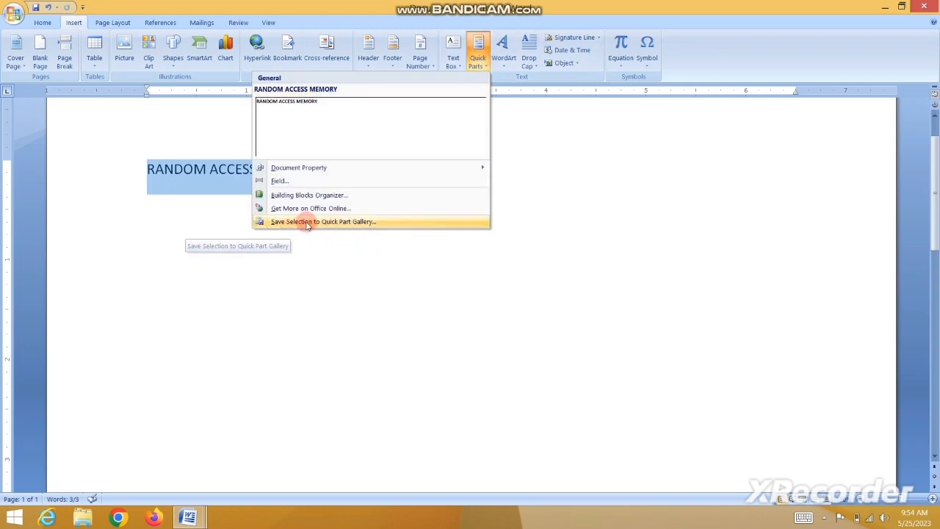
{"action": "left_click", "coordinate": [351, 222]}
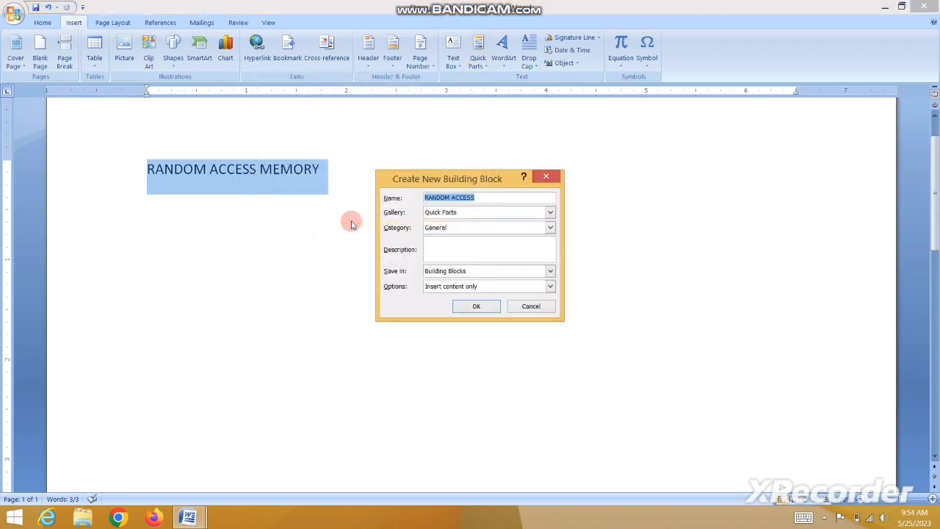
{"action": "left_click_drag", "start_coordinate": [464, 179], "coordinate": [411, 243]}
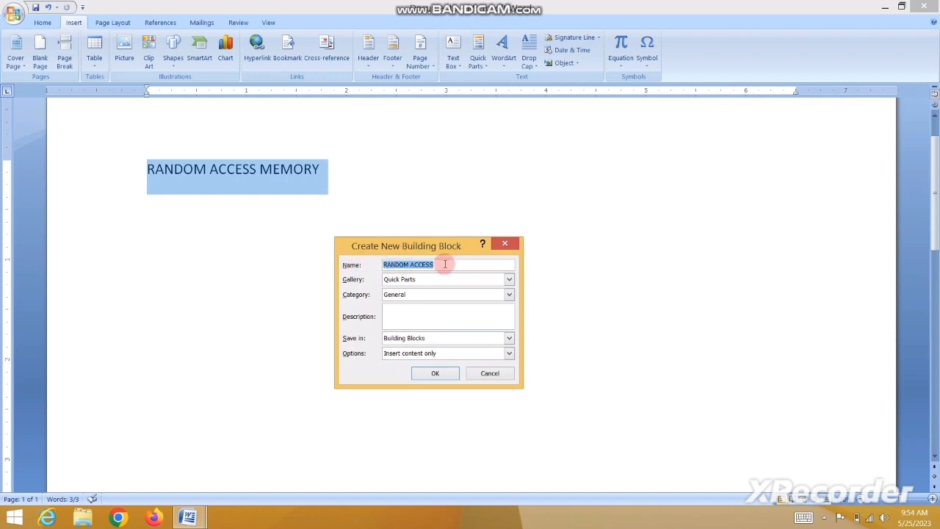
{"action": "left_click_drag", "start_coordinate": [444, 264], "coordinate": [373, 264]}
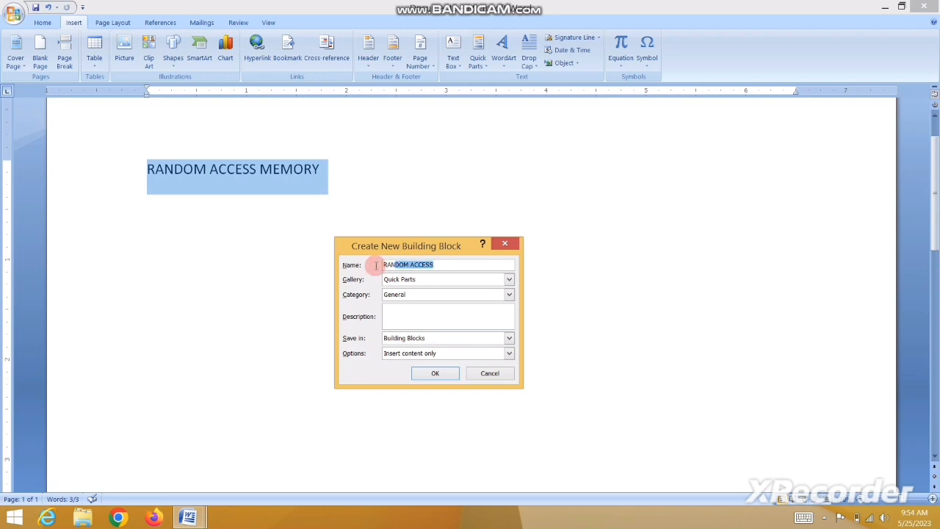
{"action": "type", "text": "RAM"}
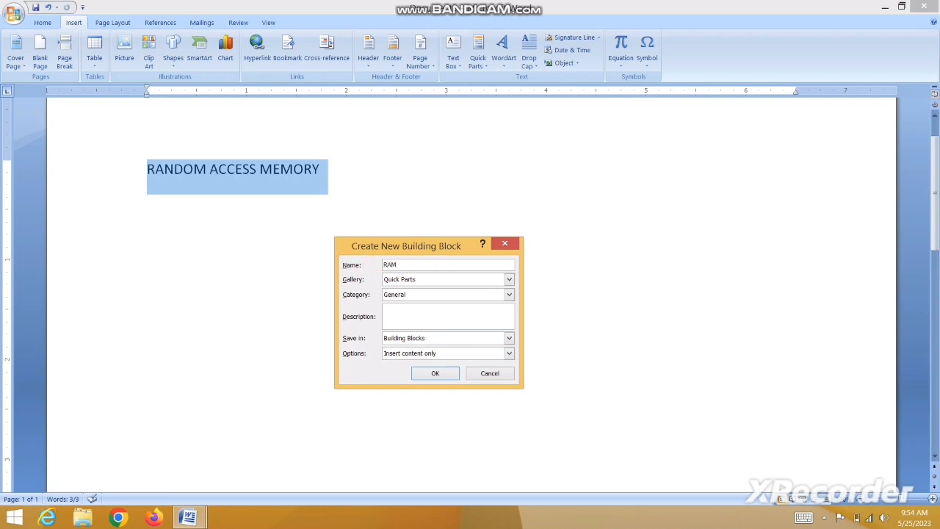
{"action": "left_click", "coordinate": [435, 374]}
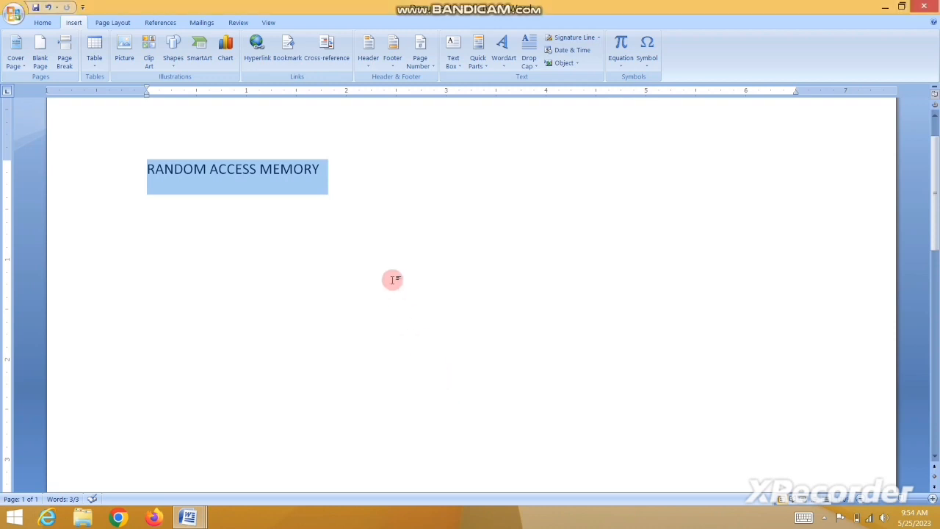
{"action": "key", "text": "Return"}
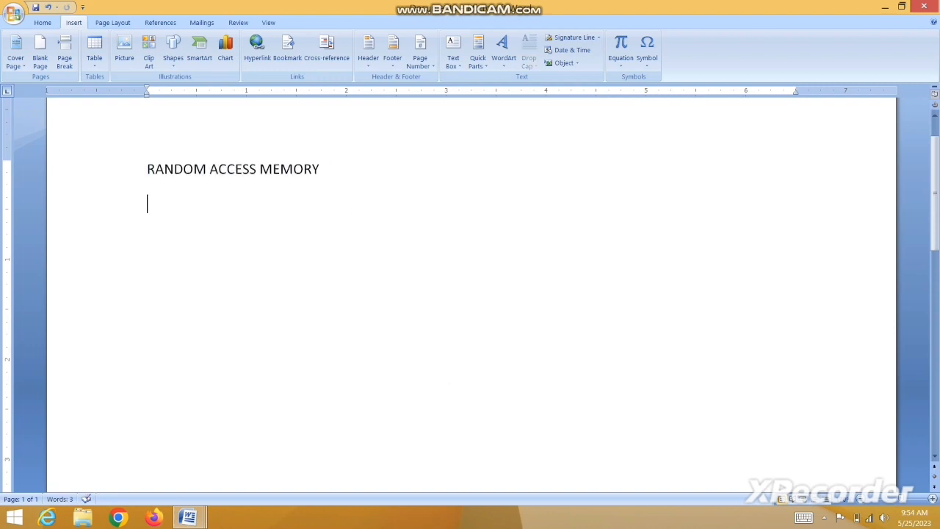
Type READ ONLY MEMORY on the second line and save it as Quick Part ROM.
{"action": "type", "text": "READ"}
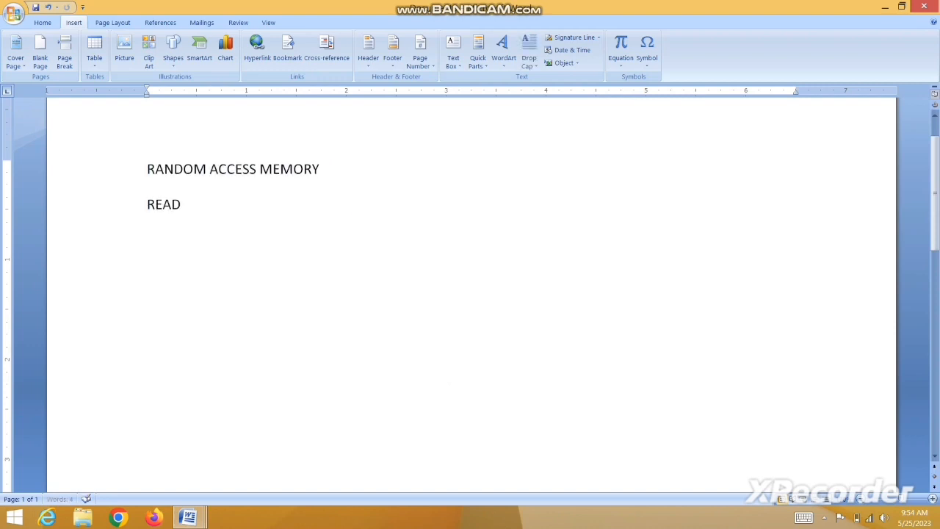
{"action": "type", "text": " ONLY MEMORY"}
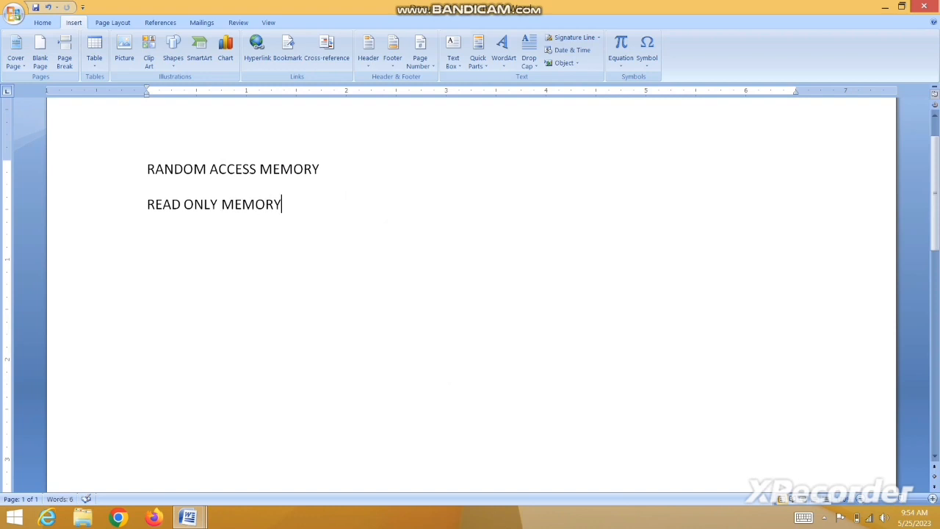
{"action": "triple_click", "coordinate": [151, 202]}
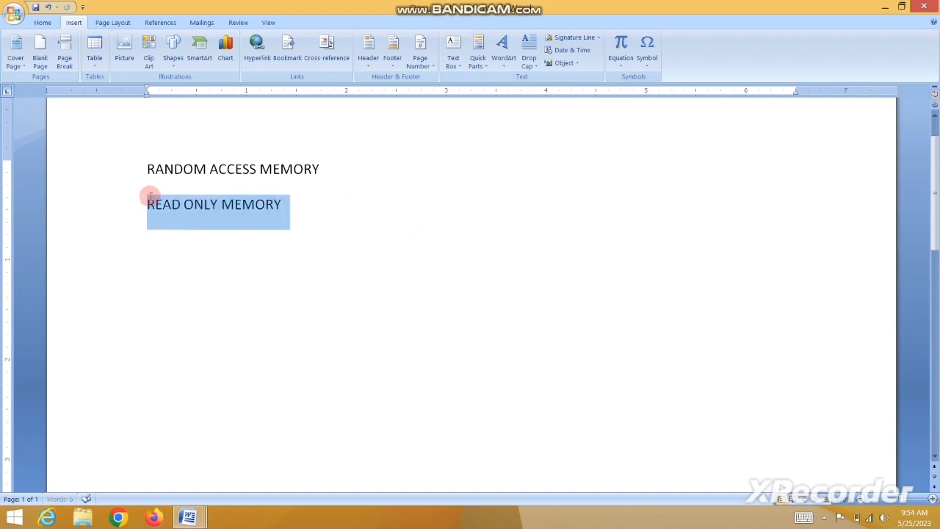
{"action": "left_click", "coordinate": [477, 59]}
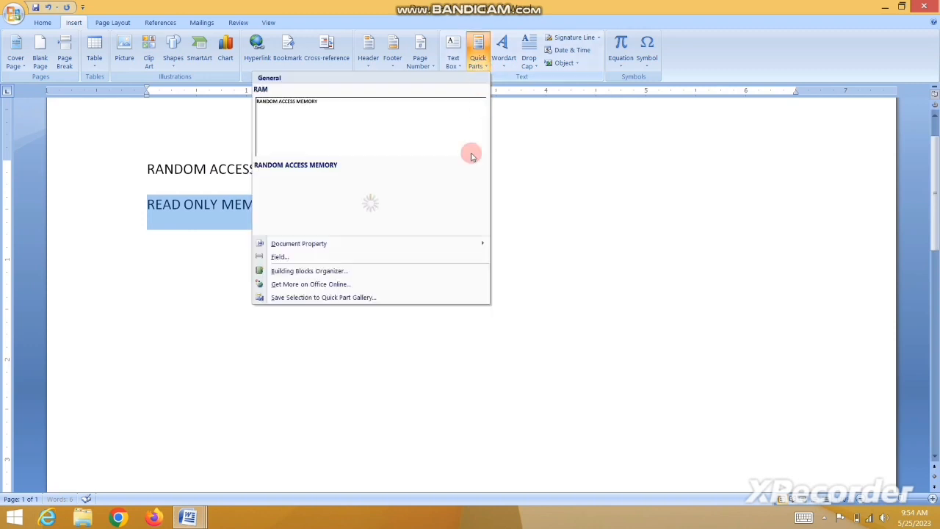
{"action": "left_click", "coordinate": [309, 297]}
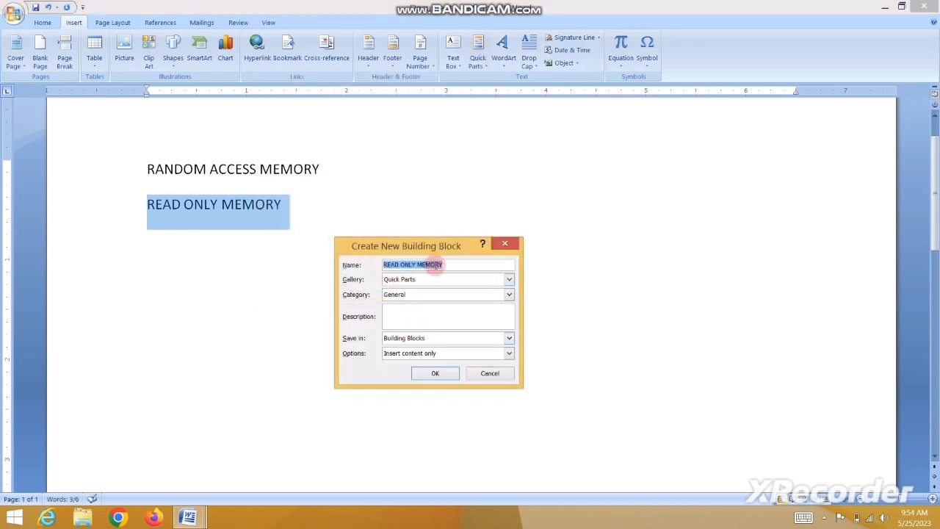
{"action": "type", "text": "ROM"}
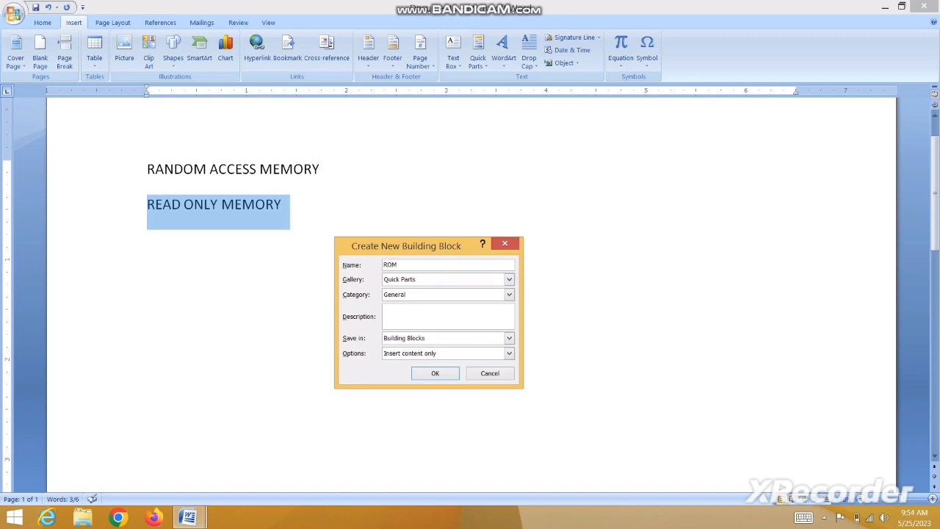
{"action": "left_click", "coordinate": [445, 373]}
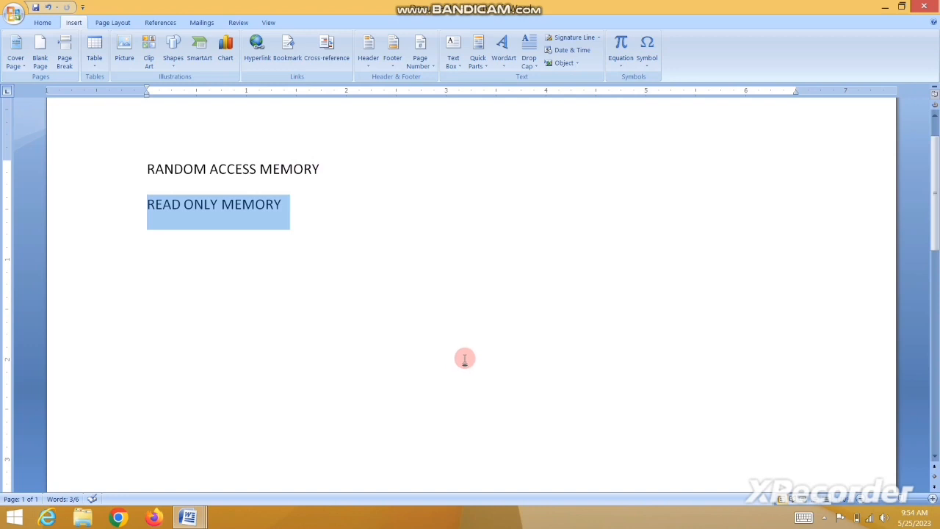
Confirm the Quick Parts gallery lists ROM, then start a new empty line.
{"action": "left_click", "coordinate": [477, 50]}
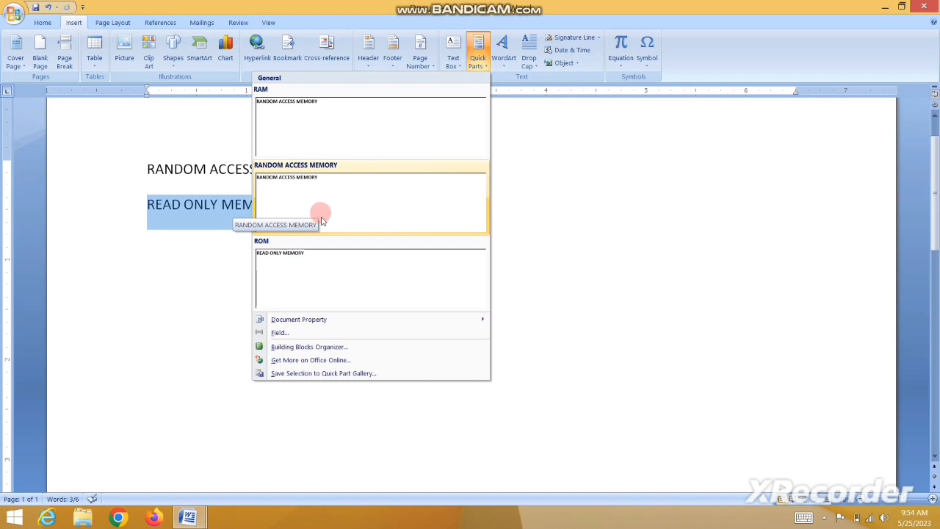
{"action": "left_click", "coordinate": [162, 292]}
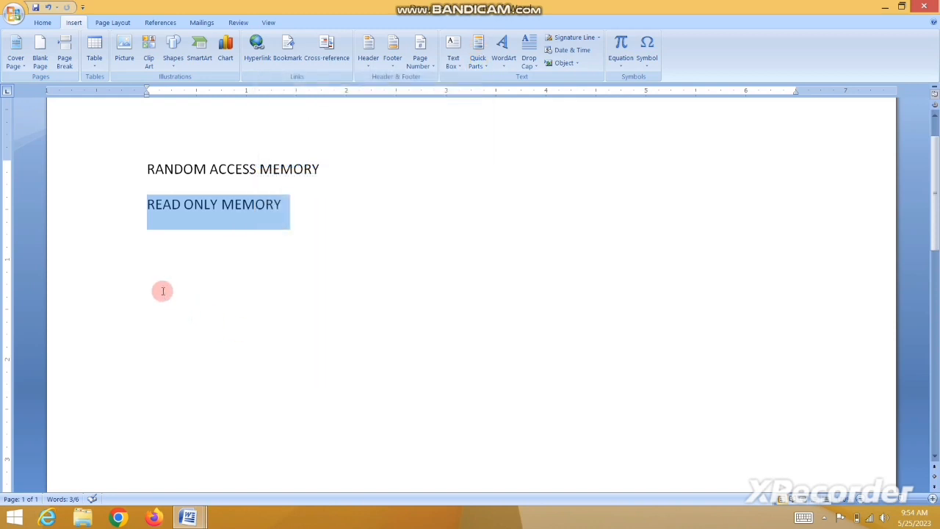
{"action": "left_click", "coordinate": [309, 205]}
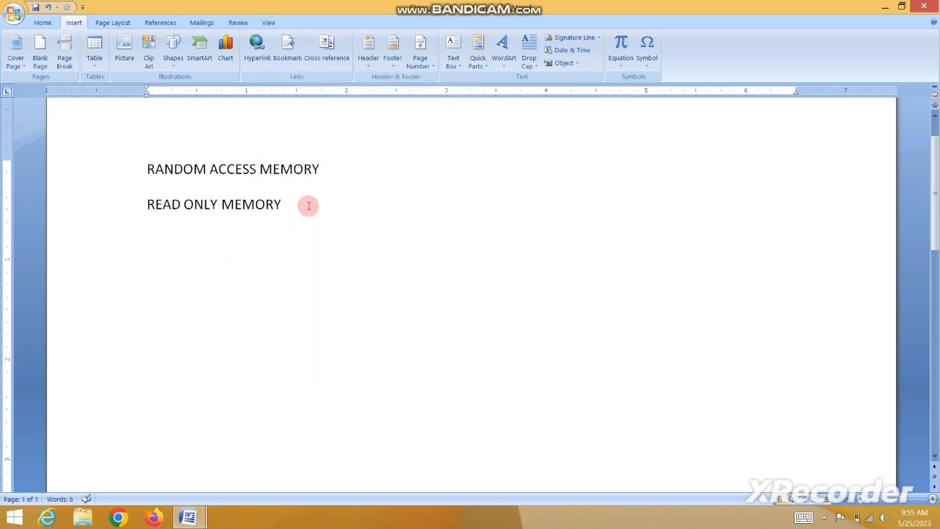
{"action": "key", "text": "Return"}
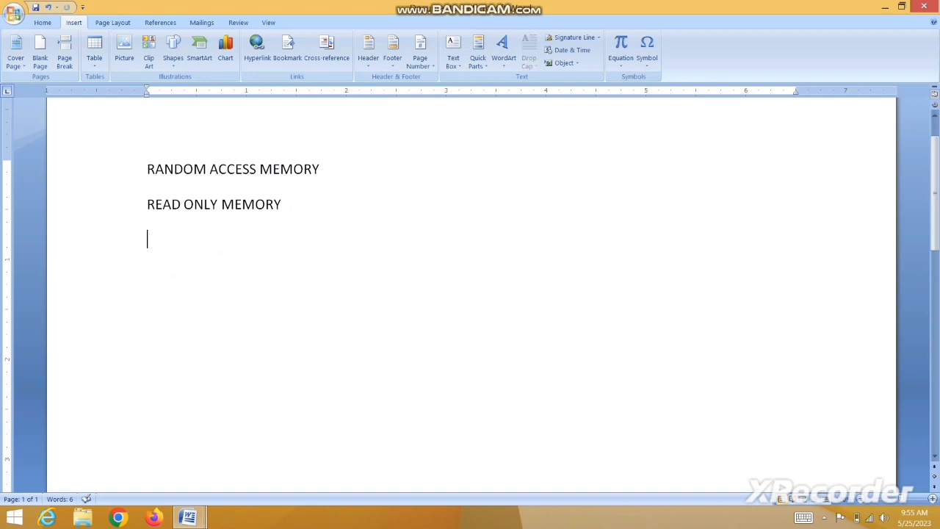
Insert READ ONLY MEMORY and RANDOM ACCESS MEMORY using the READ and RAM Quick Part suggestions.
{"action": "type", "text": "READ"}
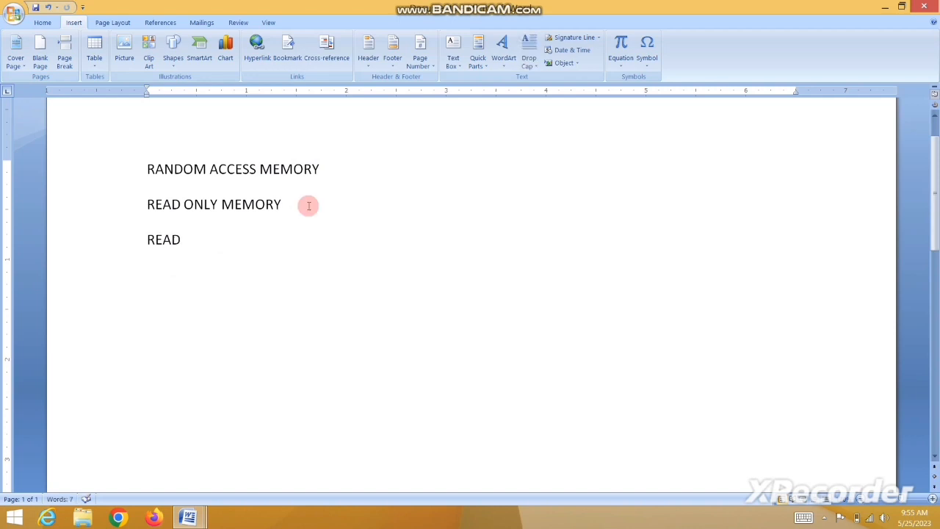
{"action": "key", "text": "Return"}
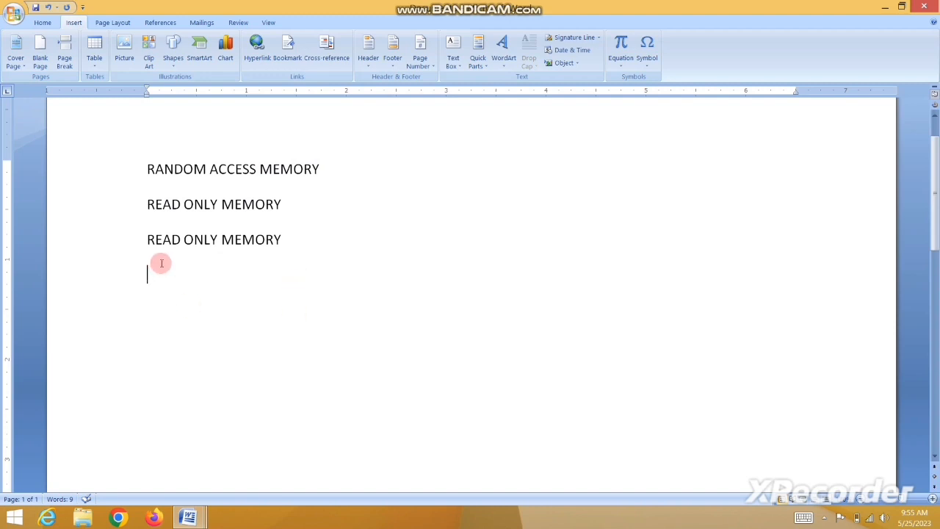
{"action": "type", "text": "RAM"}
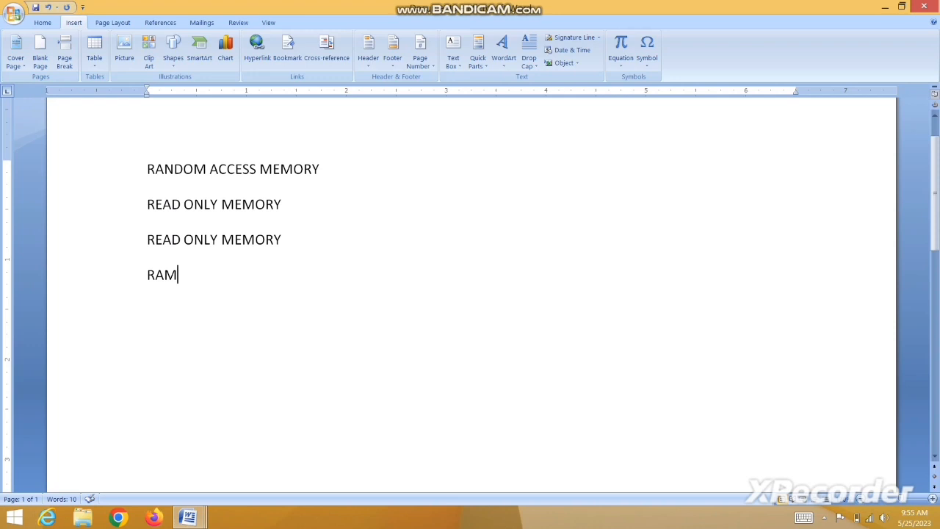
{"action": "key", "text": "Return"}
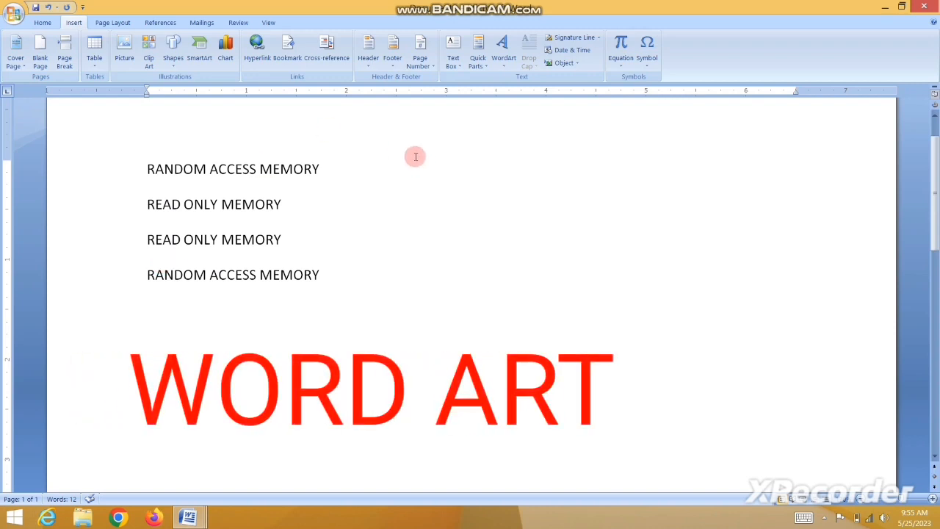
Open the WordArt style gallery from the Insert tab.
{"action": "left_click", "coordinate": [503, 50]}
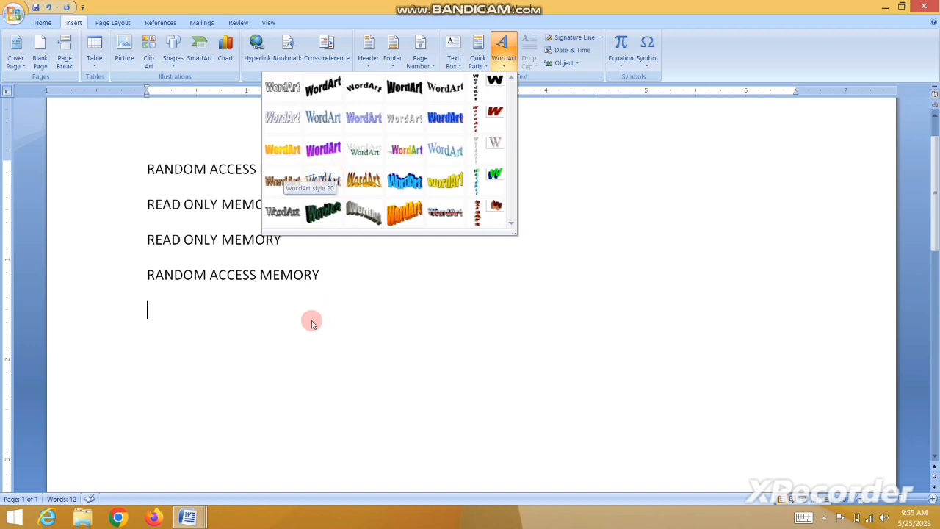
Turn the RANDOM ACCESS MEMORY line into orange Impact WordArt at size 28.
{"action": "left_click", "coordinate": [325, 274]}
{"action": "left_click_drag", "start_coordinate": [323, 275], "coordinate": [156, 276]}
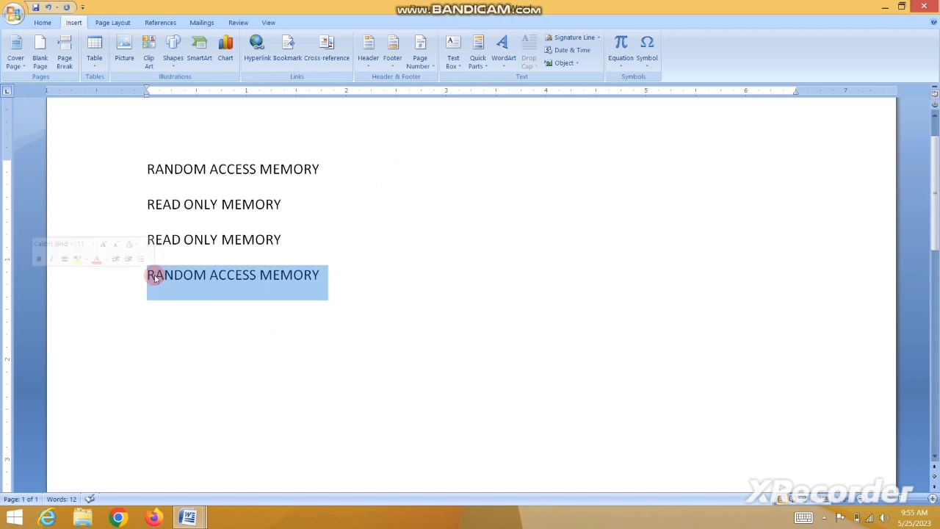
{"action": "left_click", "coordinate": [506, 65]}
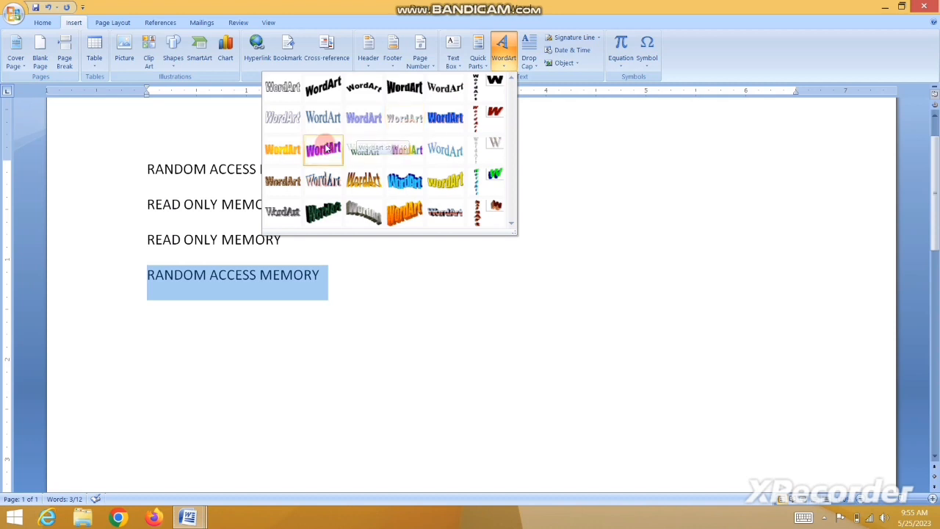
{"action": "left_click", "coordinate": [292, 147]}
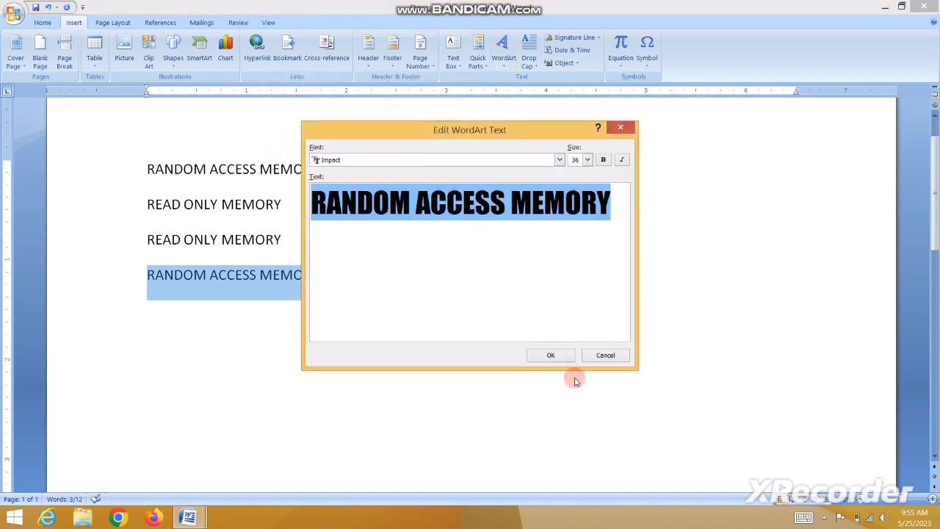
{"action": "left_click", "coordinate": [549, 355]}
{"action": "left_click", "coordinate": [587, 160]}
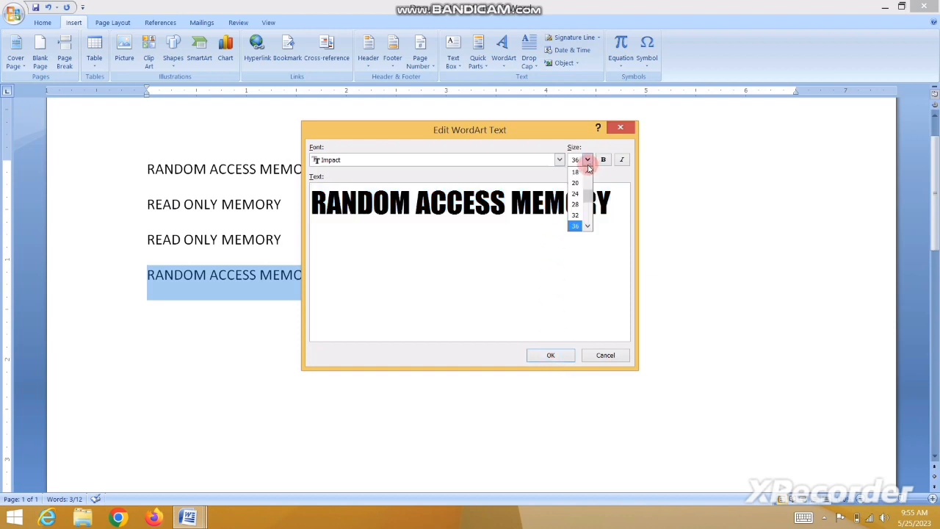
{"action": "left_click", "coordinate": [575, 205]}
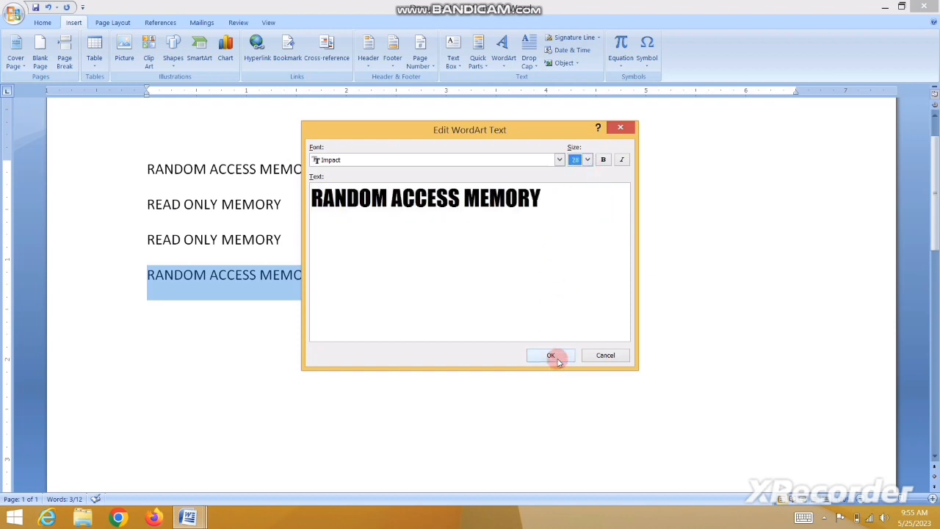
{"action": "left_click", "coordinate": [555, 355]}
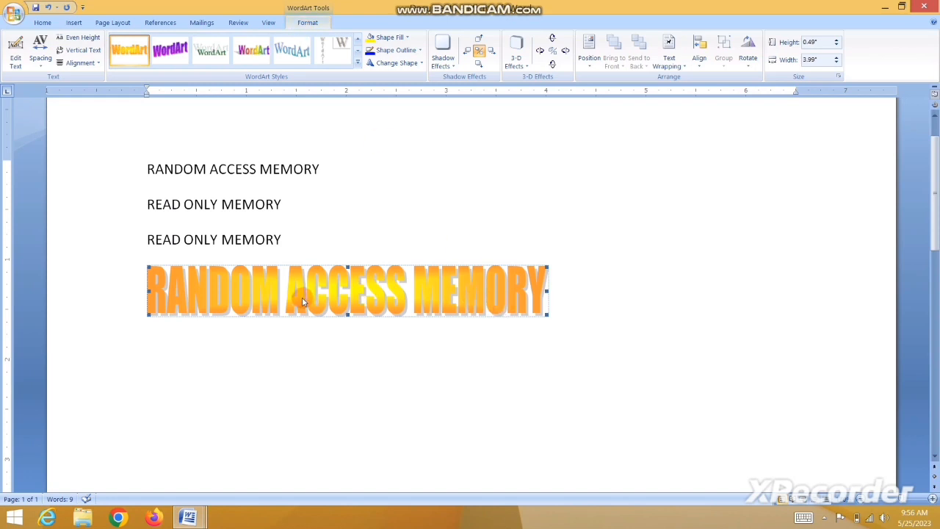
Set the RANDOM ACCESS MEMORY WordArt's letter spacing to Very Loose.
{"action": "left_click", "coordinate": [40, 59]}
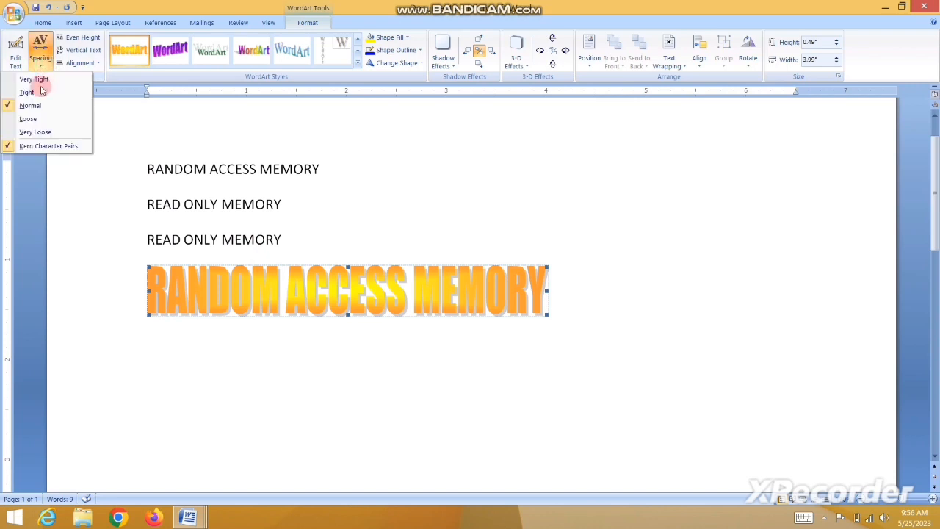
{"action": "left_click", "coordinate": [37, 130]}
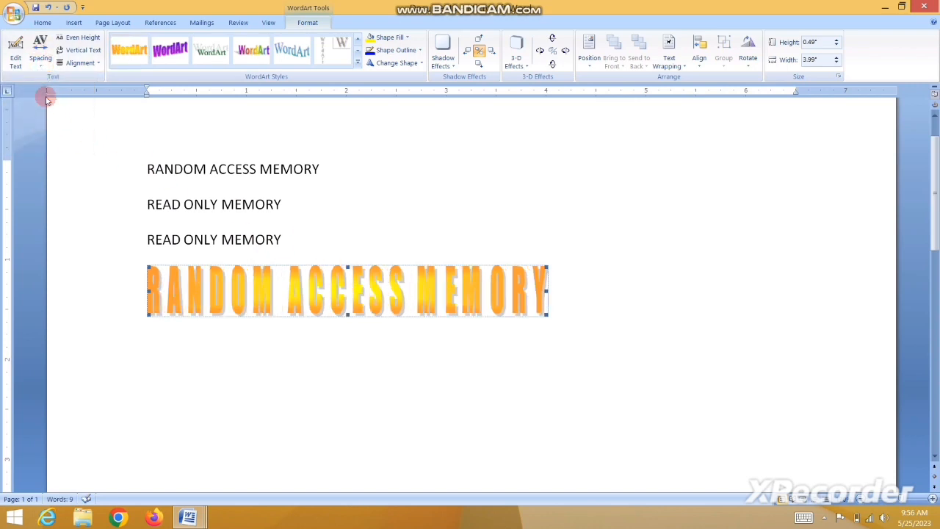
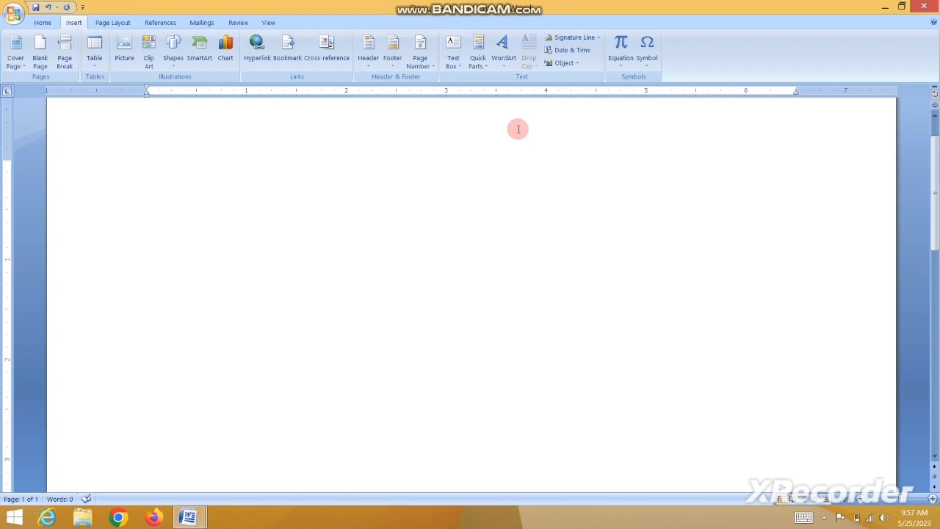
Generate sample paragraphs with =RAND() and place the cursor in the first paragraph.
{"action": "type", "text": "="}
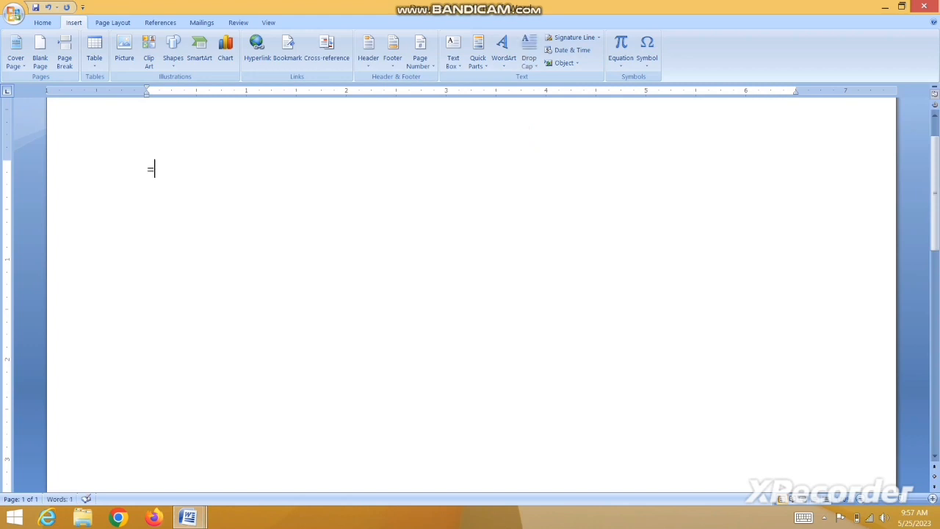
{"action": "type", "text": "RAND()"}
{"action": "key", "text": "Return"}
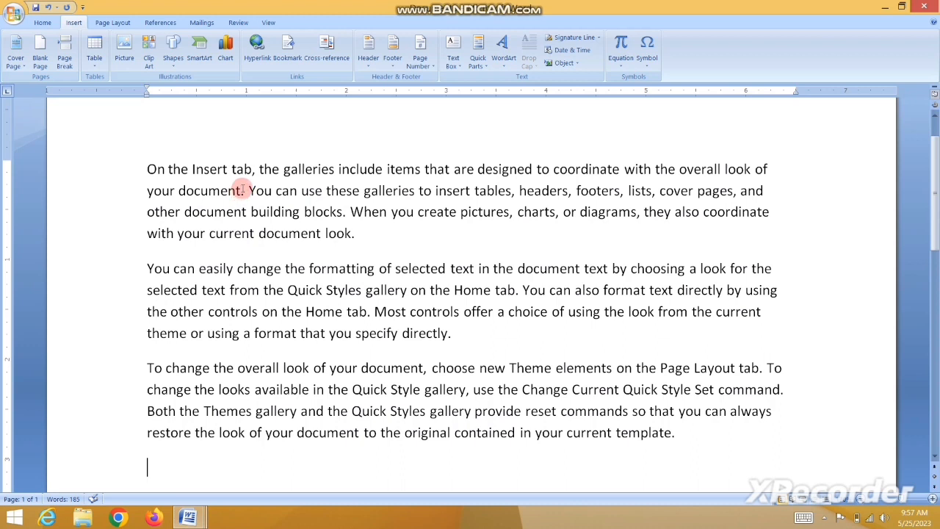
{"action": "left_click", "coordinate": [270, 170]}
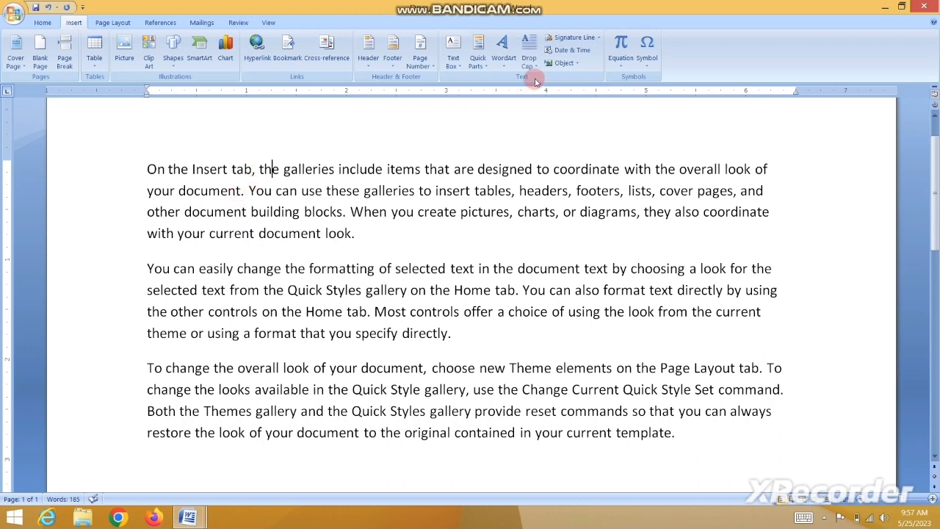
Give the three paragraphs dropped capitals O, Y and T.
{"action": "left_click", "coordinate": [533, 66]}
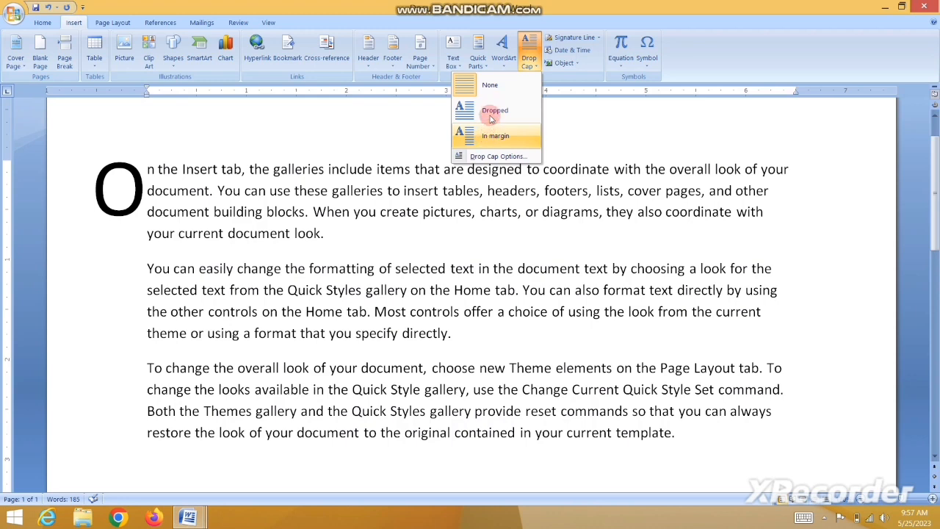
{"action": "left_click", "coordinate": [492, 110]}
{"action": "left_click", "coordinate": [305, 289]}
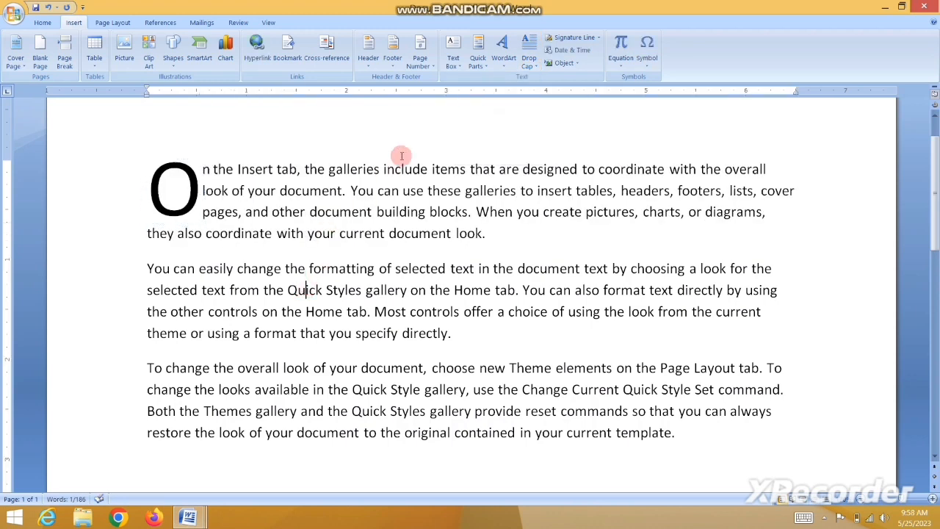
{"action": "left_click", "coordinate": [529, 55]}
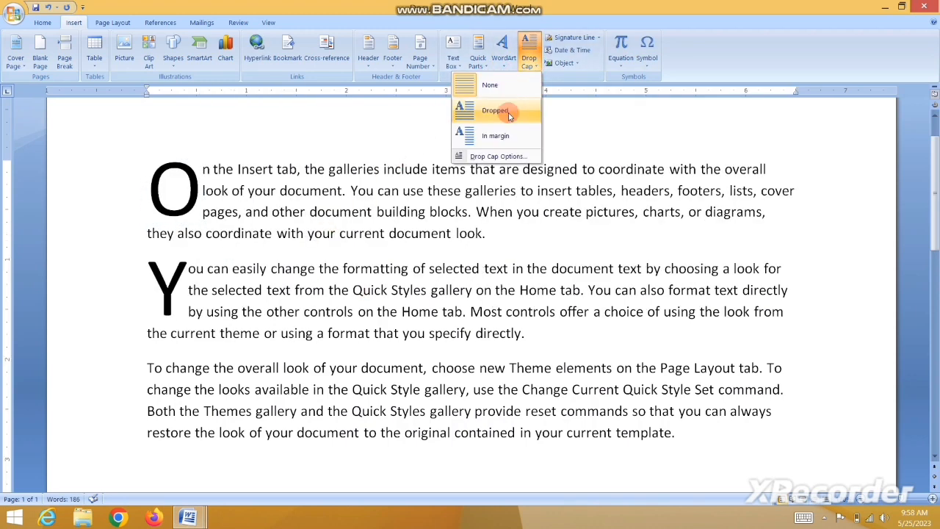
{"action": "left_click", "coordinate": [514, 110]}
{"action": "left_click", "coordinate": [323, 389]}
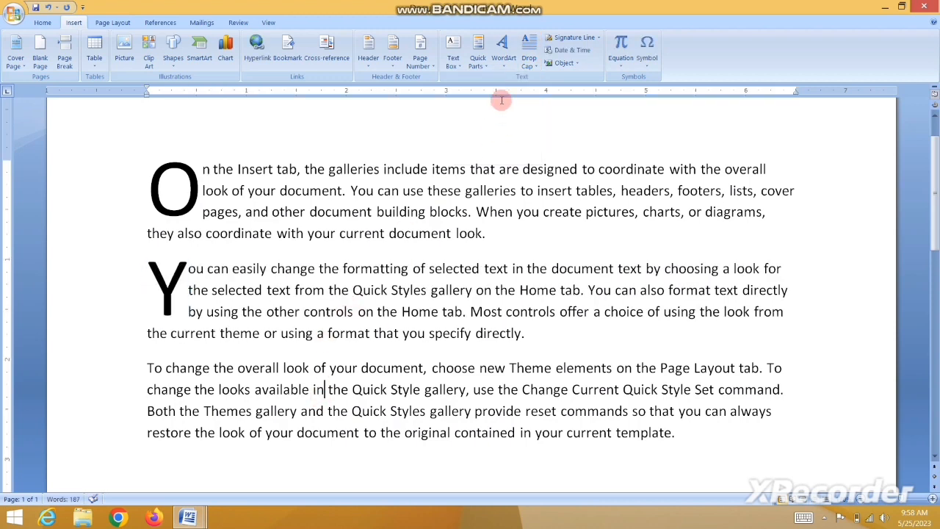
{"action": "left_click", "coordinate": [529, 55]}
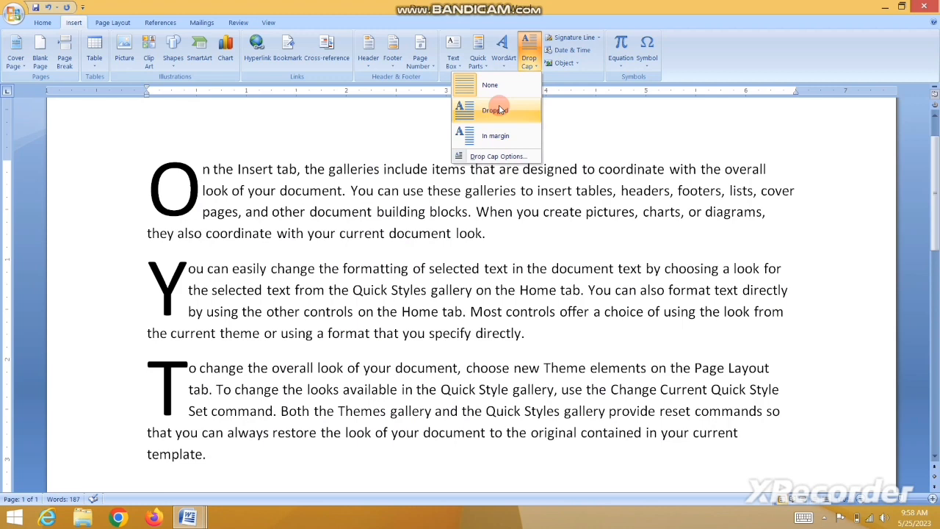
{"action": "left_click", "coordinate": [499, 110]}
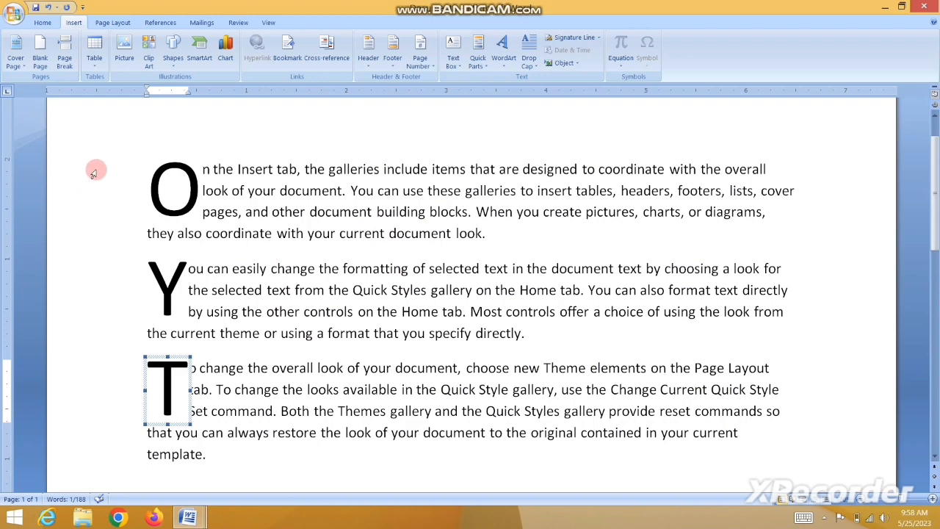
Select the text from the O drop cap down through the paragraphs.
{"action": "left_click_drag", "start_coordinate": [152, 161], "coordinate": [587, 445]}
{"action": "left_click", "coordinate": [587, 445]}
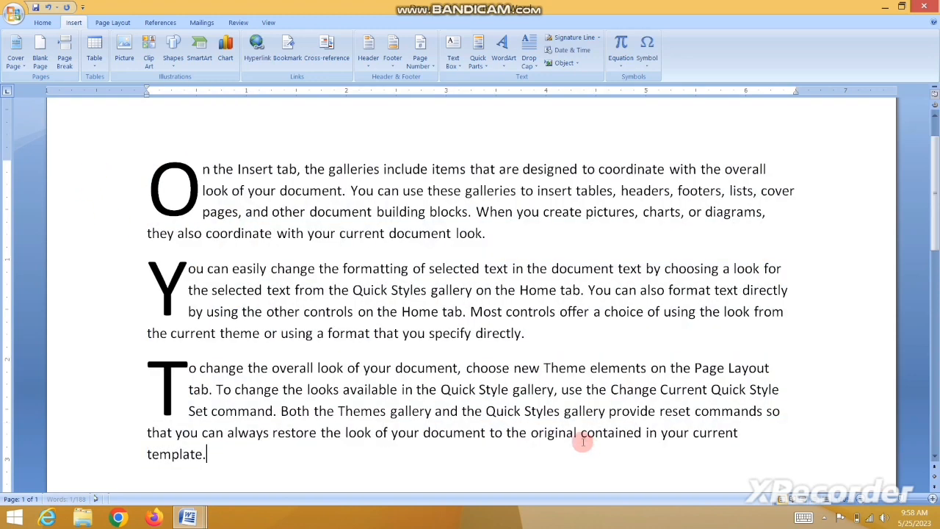
{"action": "left_click_drag", "start_coordinate": [180, 179], "coordinate": [526, 415]}
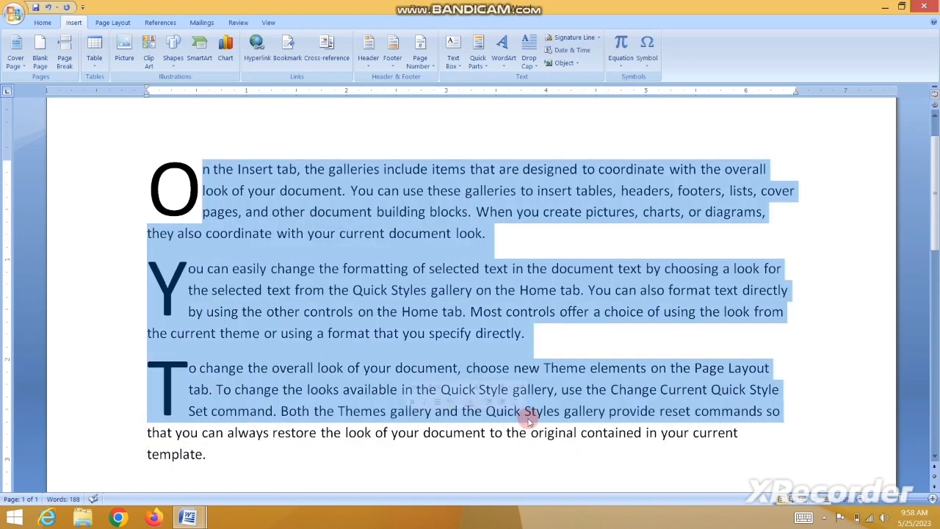
Delete the selected paragraphs, the leftover paragraph, and the O drop cap frame.
{"action": "key", "text": "Delete"}
{"action": "left_click_drag", "start_coordinate": [146, 185], "coordinate": [127, 182]}
{"action": "key", "text": "Delete"}
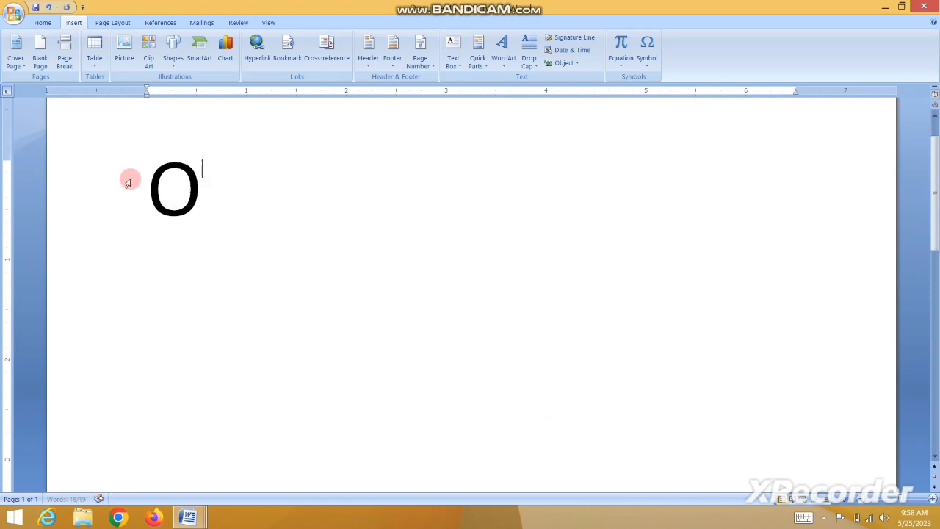
{"action": "left_click", "coordinate": [169, 194]}
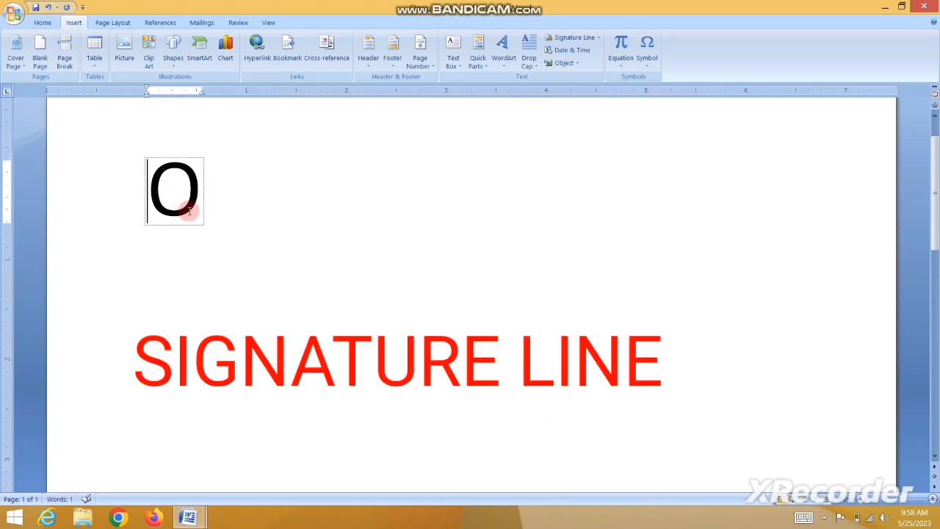
{"action": "left_click", "coordinate": [192, 157]}
{"action": "key", "text": "Delete"}
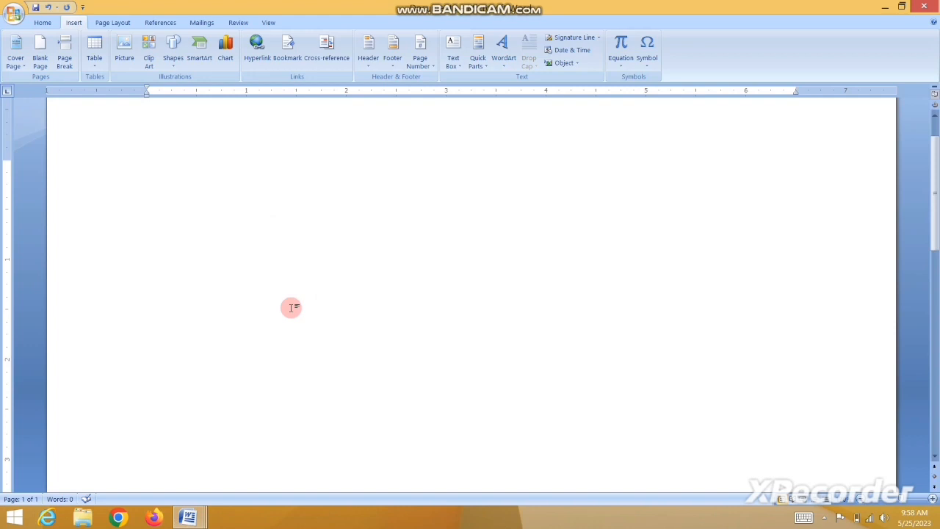
Regenerate 185 words of sample text with =RAND() and return to the top.
{"action": "type", "text": "=R"}
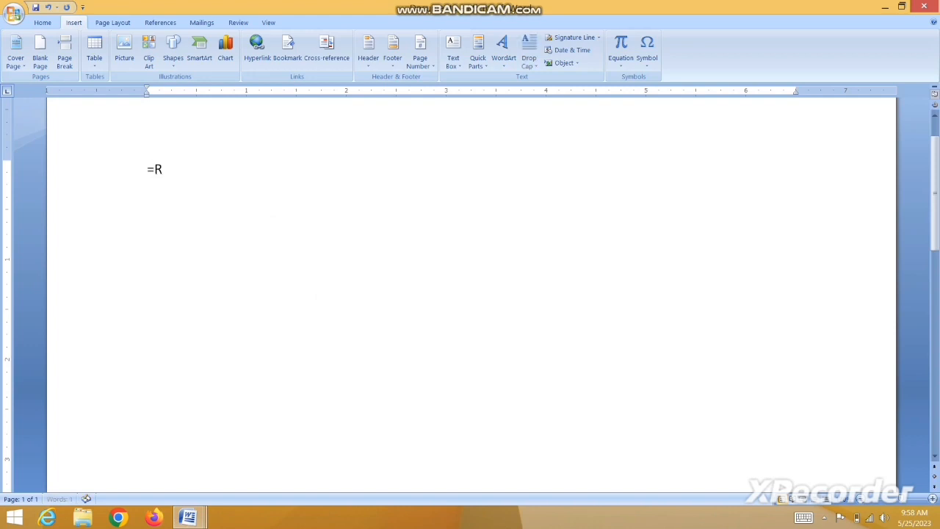
{"action": "type", "text": "AND()"}
{"action": "key", "text": "Return"}
{"action": "scroll", "coordinate": [266, 373], "scroll_direction": "down", "scroll_amount": 8}
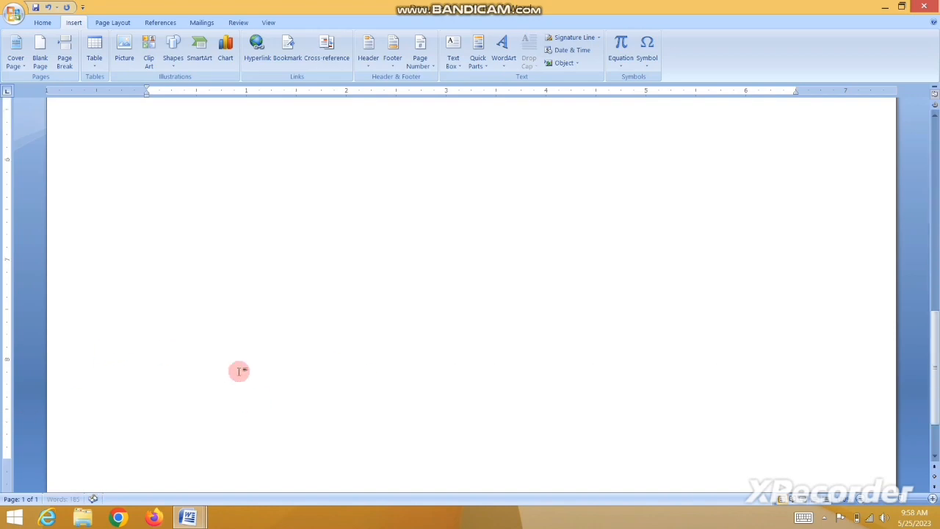
{"action": "scroll", "coordinate": [269, 373], "scroll_direction": "up", "scroll_amount": 8}
{"action": "scroll", "coordinate": [268, 374], "scroll_direction": "down", "scroll_amount": 3}
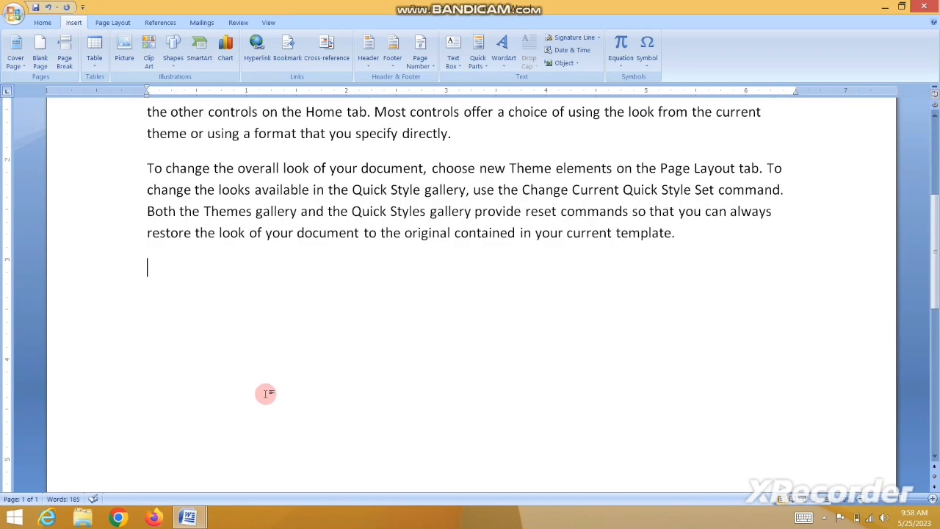
{"action": "scroll", "coordinate": [300, 378], "scroll_direction": "down", "scroll_amount": 3}
{"action": "scroll", "coordinate": [299, 379], "scroll_direction": "down", "scroll_amount": 1}
{"action": "scroll", "coordinate": [193, 327], "scroll_direction": "down", "scroll_amount": 4}
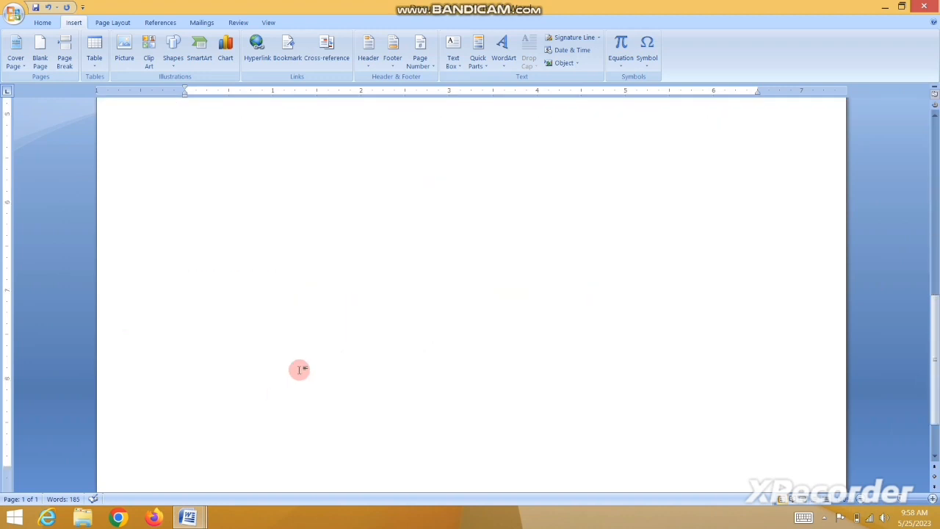
{"action": "scroll", "coordinate": [614, 264], "scroll_direction": "up", "scroll_amount": 5}
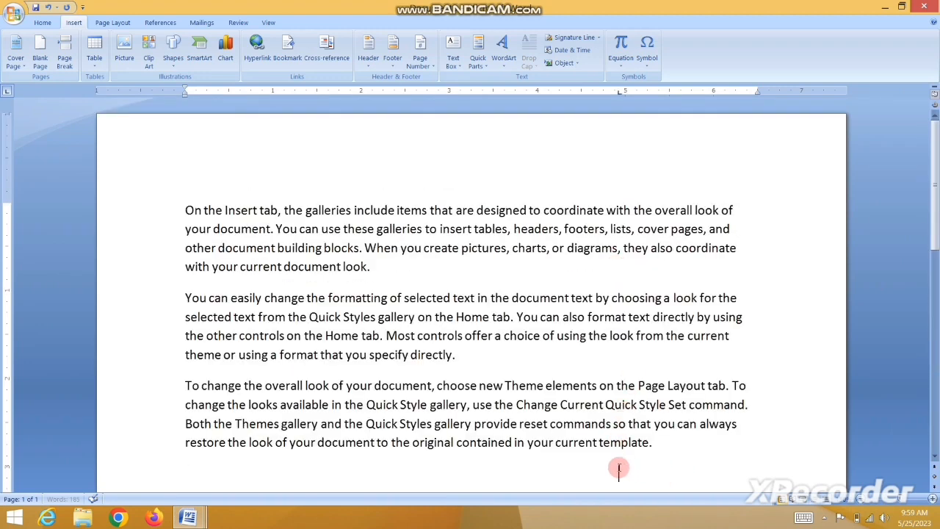
Add a signature line with the signer's name, title DIRECTOR, and the signer's e-mail address.
{"action": "left_click", "coordinate": [577, 40]}
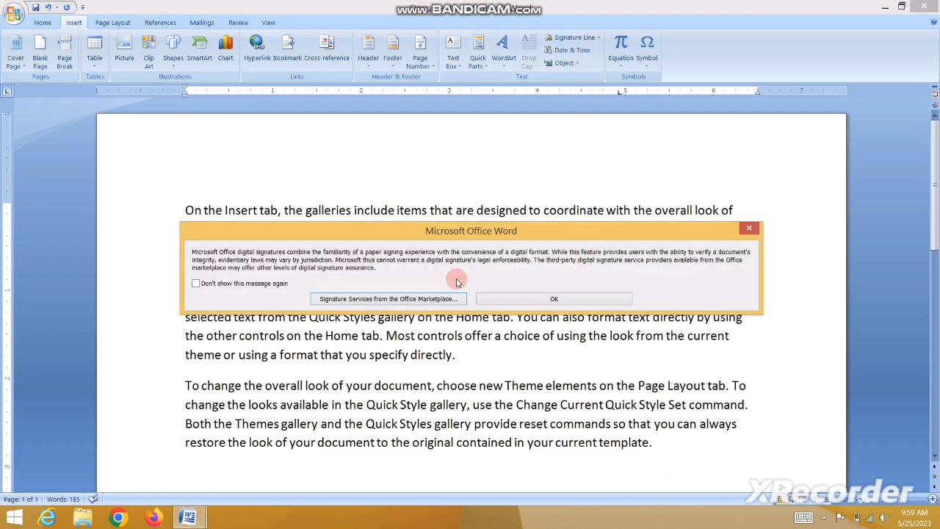
{"action": "left_click", "coordinate": [566, 303]}
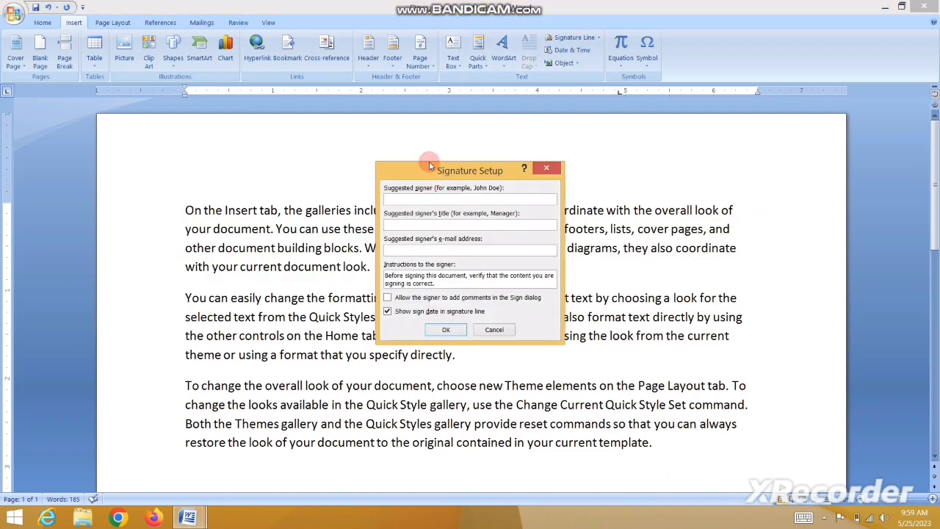
{"action": "mouse_move", "coordinate": [429, 162]}
{"action": "left_mouse_down"}
{"action": "mouse_move", "coordinate": [188, 141]}
{"action": "mouse_move", "coordinate": [164, 111]}
{"action": "left_mouse_up"}
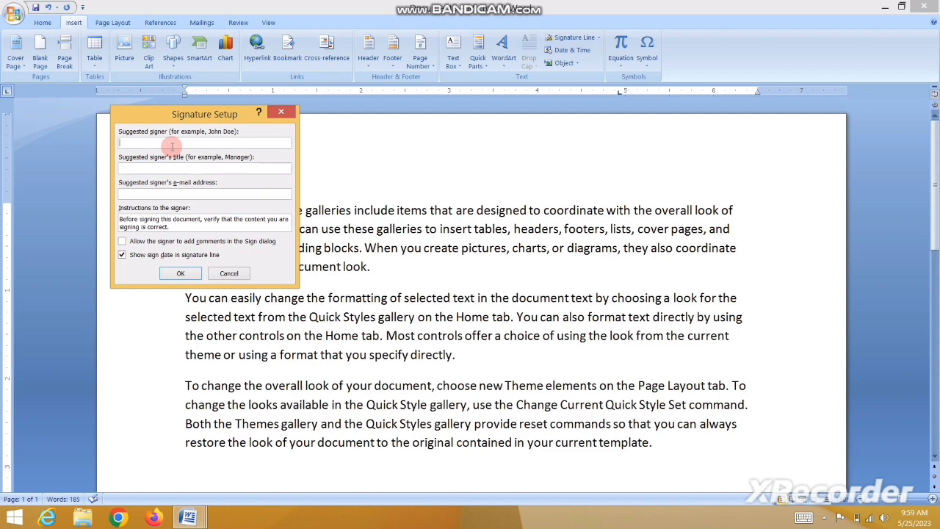
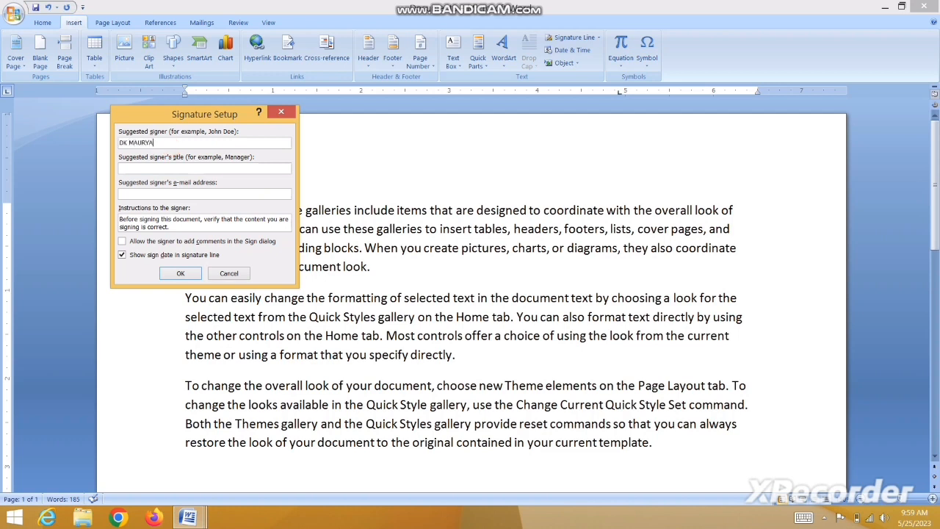
{"action": "left_click", "coordinate": [162, 168]}
{"action": "type", "text": "DIRECTOR"}
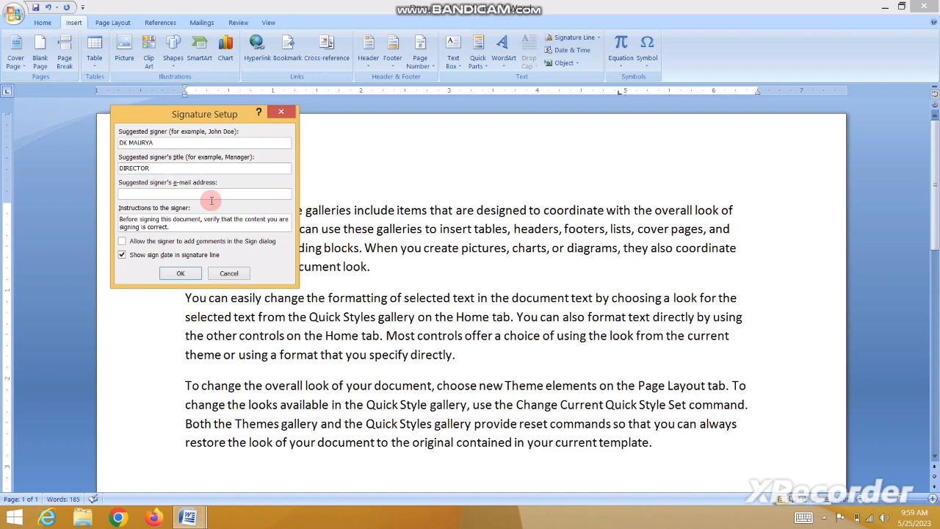
{"action": "left_click", "coordinate": [158, 191]}
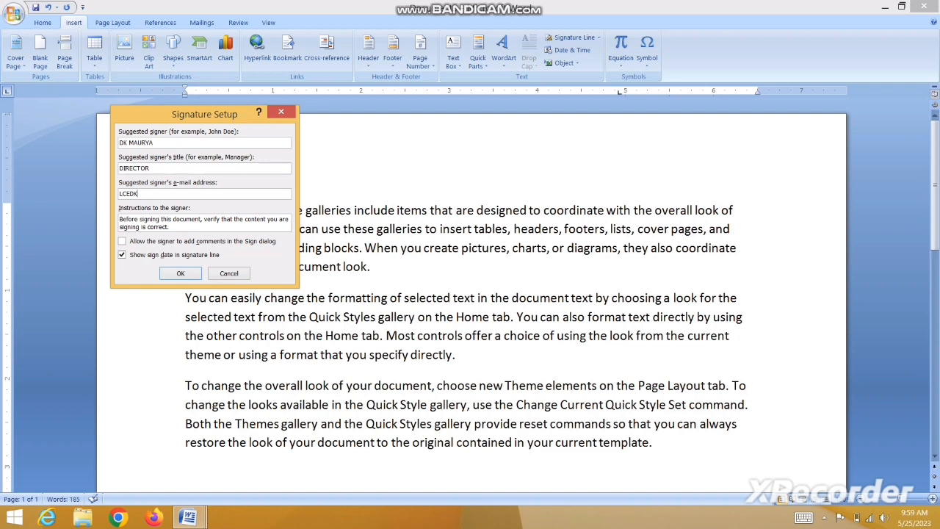
{"action": "left_click", "coordinate": [180, 273]}
Open the signature line's signing details, dismiss the signature notice, and decline saving.
{"action": "scroll", "coordinate": [597, 358], "scroll_direction": "up", "scroll_amount": 5}
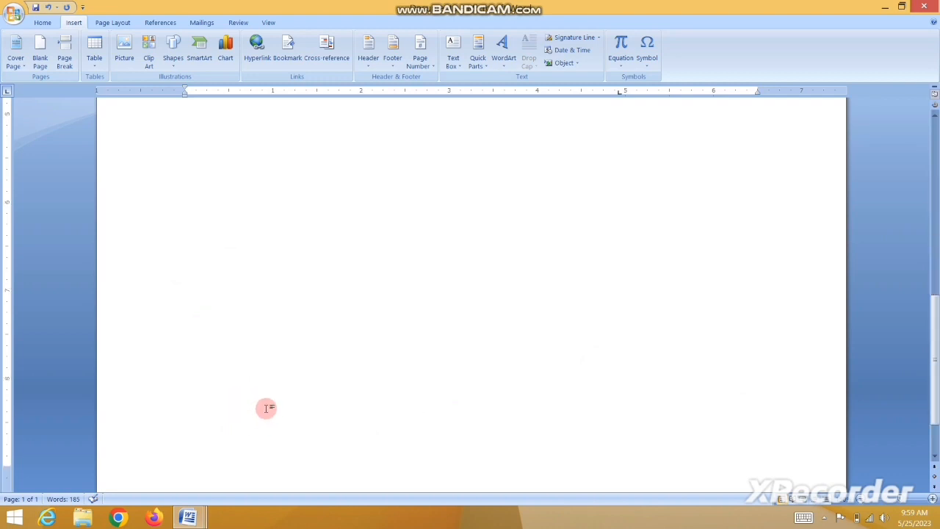
{"action": "scroll", "coordinate": [471, 368], "scroll_direction": "down", "scroll_amount": 8}
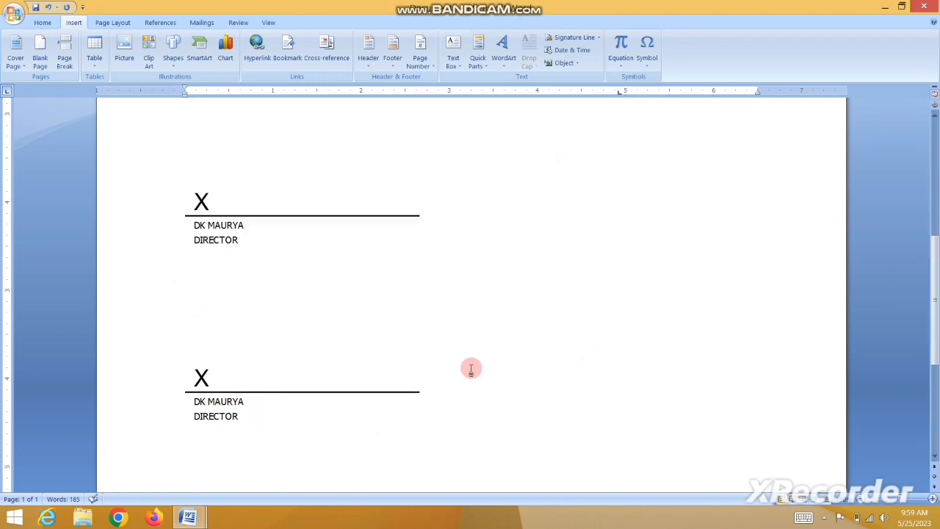
{"action": "scroll", "coordinate": [471, 368], "scroll_direction": "down", "scroll_amount": 2}
{"action": "scroll", "coordinate": [471, 368], "scroll_direction": "down", "scroll_amount": 6}
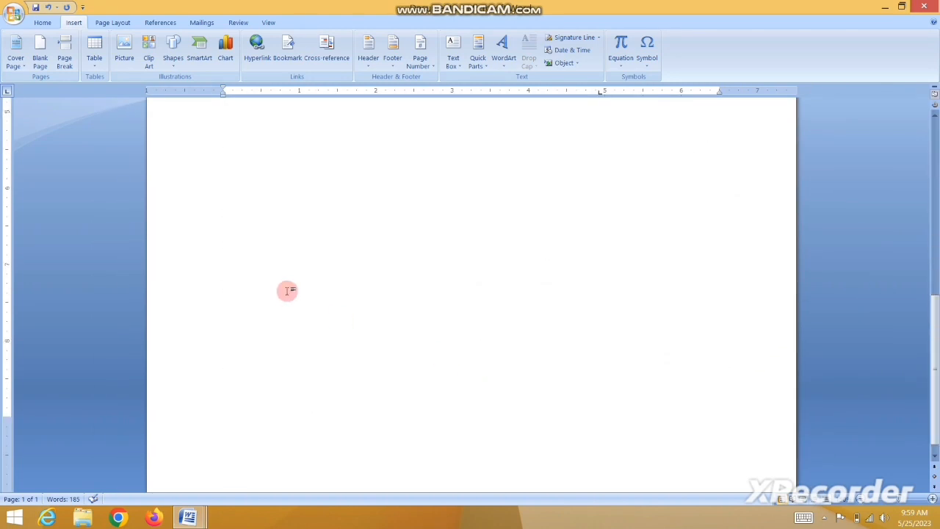
{"action": "scroll", "coordinate": [242, 367], "scroll_direction": "up", "scroll_amount": 5}
{"action": "left_click", "coordinate": [238, 340]}
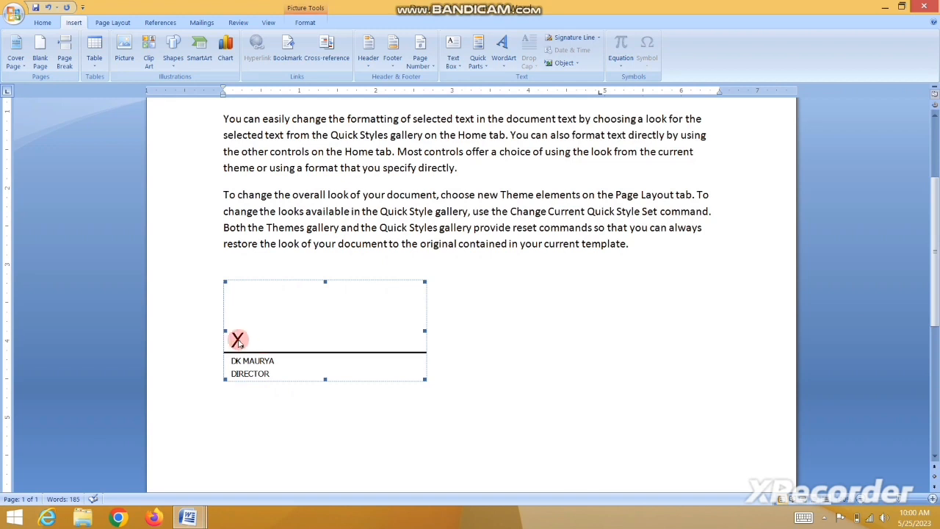
{"action": "double_click", "coordinate": [237, 340]}
{"action": "left_click", "coordinate": [565, 301]}
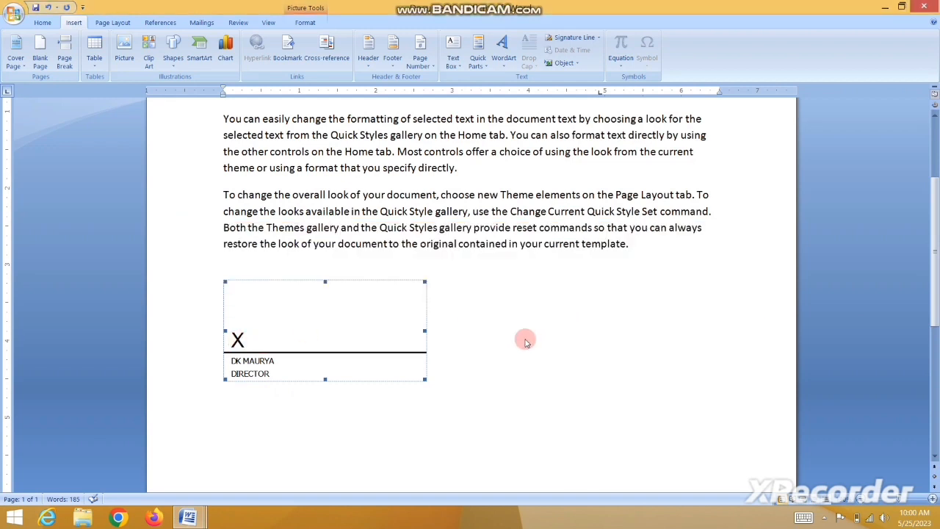
{"action": "left_click", "coordinate": [503, 291]}
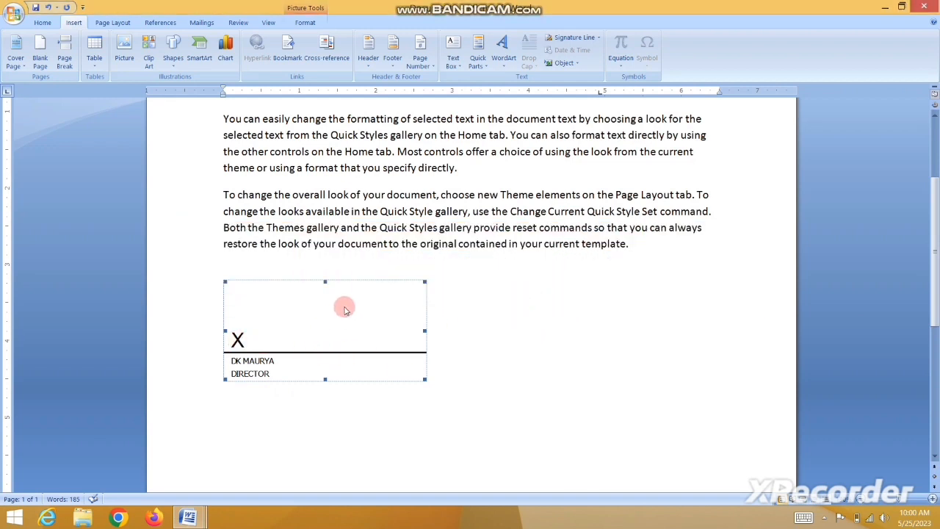
Set the signature line to Behind Text wrapping and move it to the page's right side.
{"action": "left_click", "coordinate": [304, 22]}
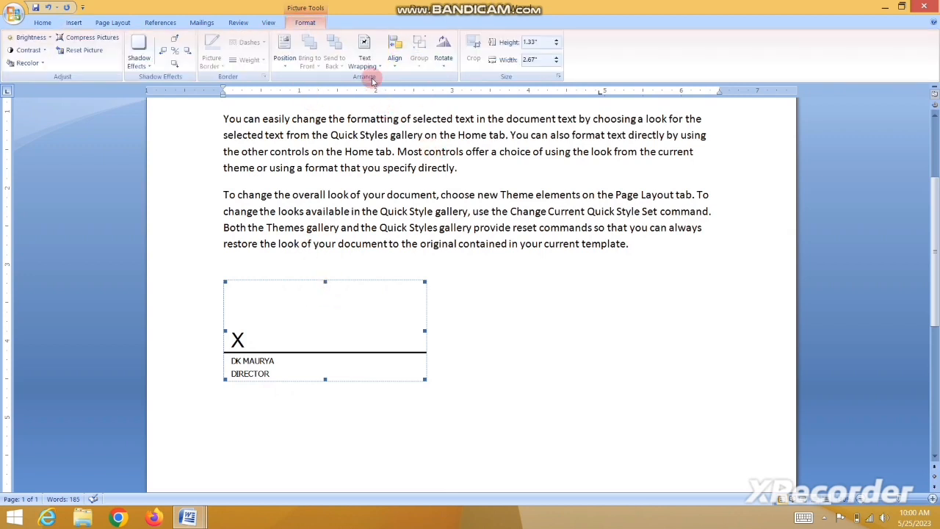
{"action": "left_click", "coordinate": [371, 63]}
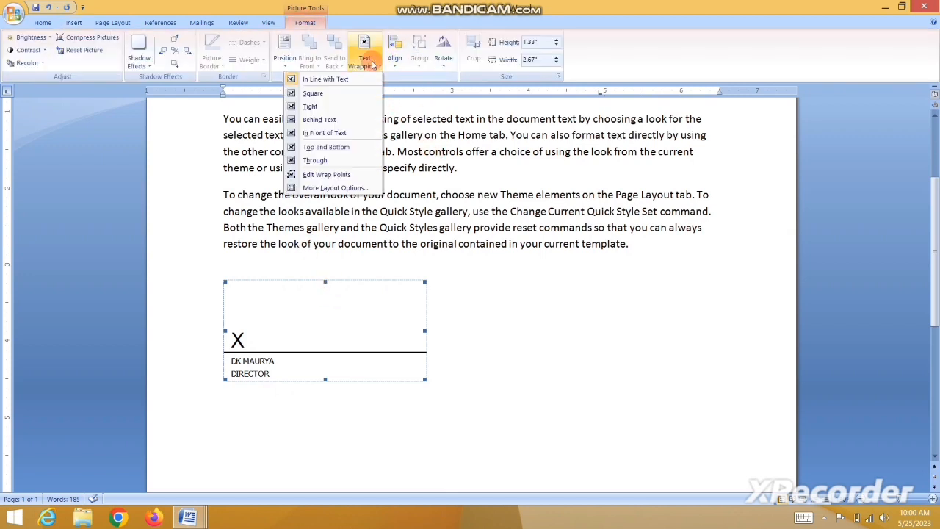
{"action": "left_click", "coordinate": [323, 120]}
{"action": "mouse_move", "coordinate": [338, 336]}
{"action": "left_mouse_down"}
{"action": "mouse_move", "coordinate": [651, 348]}
{"action": "mouse_move", "coordinate": [614, 355]}
{"action": "mouse_move", "coordinate": [644, 341]}
{"action": "left_mouse_up"}
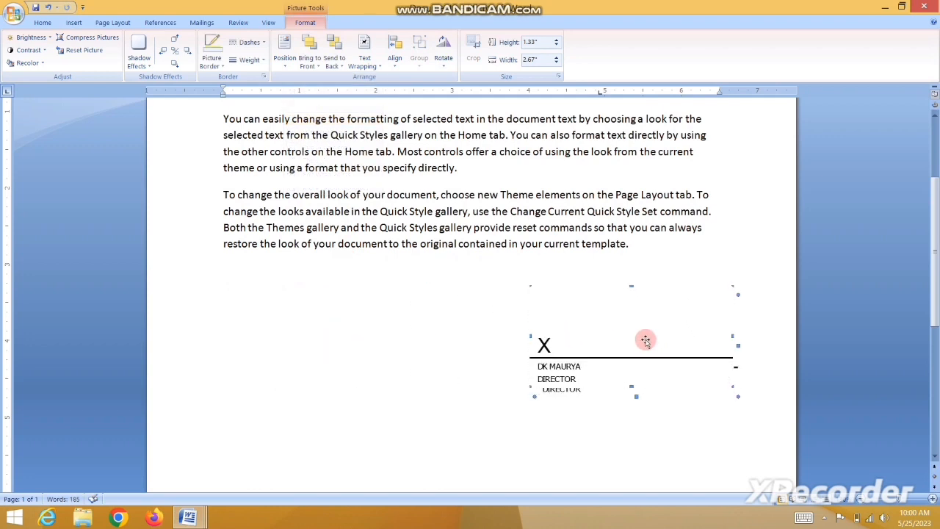
Select the entire document with Ctrl+A and delete all its content.
{"action": "left_click", "coordinate": [283, 356]}
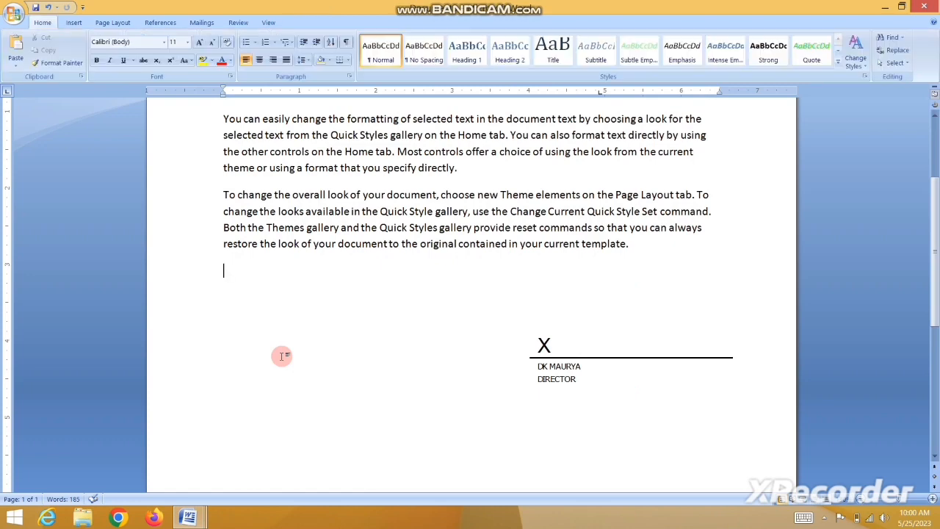
{"action": "scroll", "coordinate": [283, 356], "scroll_direction": "up", "scroll_amount": 4}
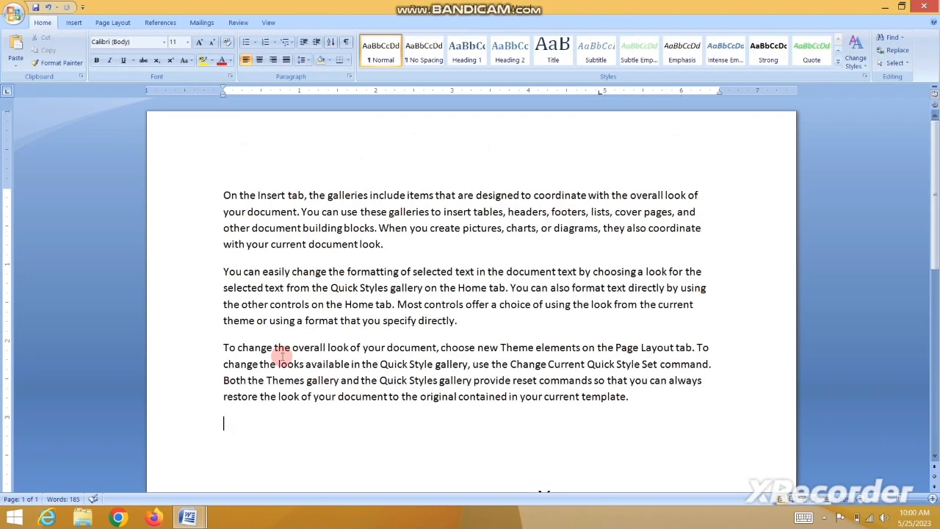
{"action": "scroll", "coordinate": [283, 356], "scroll_direction": "down", "scroll_amount": 12}
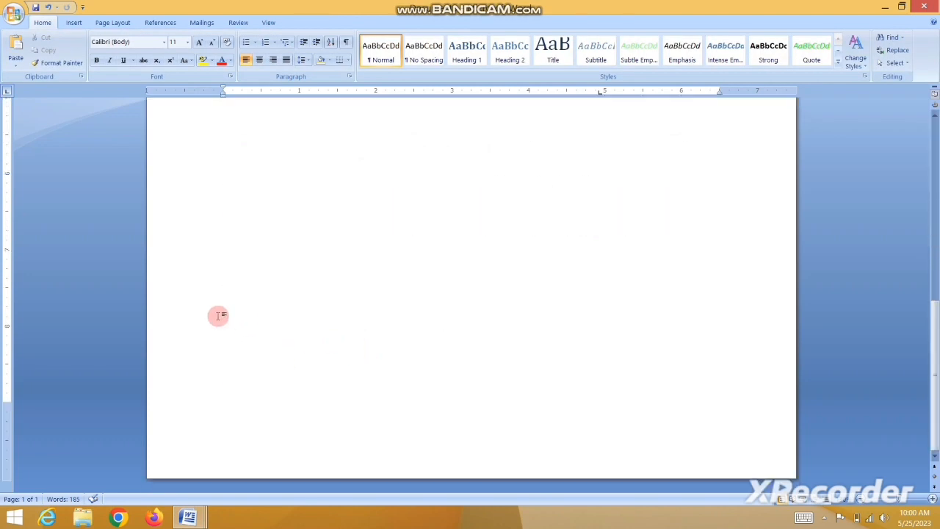
{"action": "scroll", "coordinate": [421, 365], "scroll_direction": "up", "scroll_amount": 8}
{"action": "scroll", "coordinate": [485, 425], "scroll_direction": "down", "scroll_amount": 8}
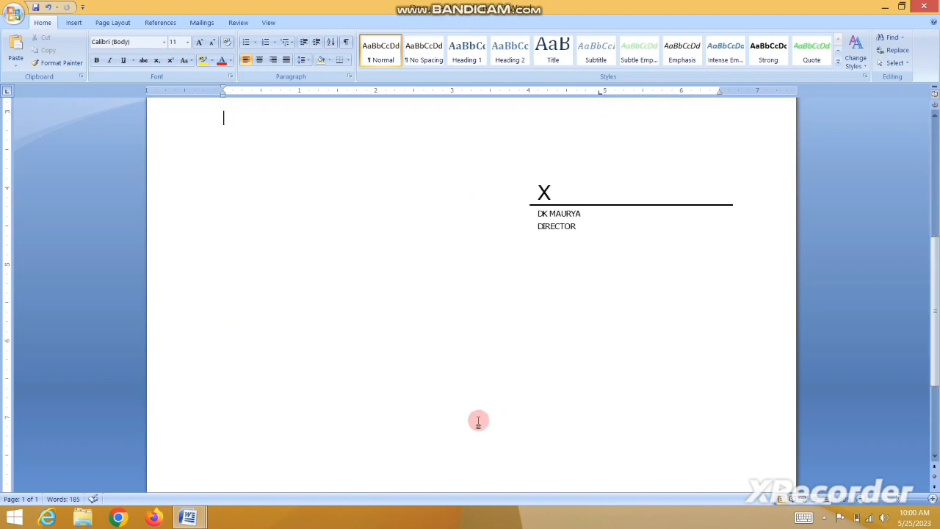
{"action": "key", "text": "ctrl+a"}
{"action": "key", "text": "Delete"}
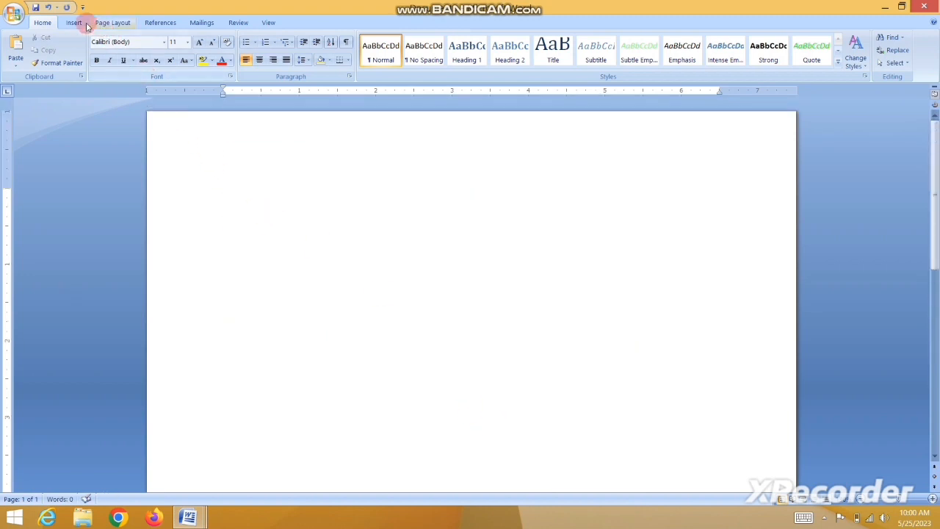
On the blank page, enter =RAND() to produce three paragraphs (185 words) of sample text.
{"action": "left_click", "coordinate": [79, 21]}
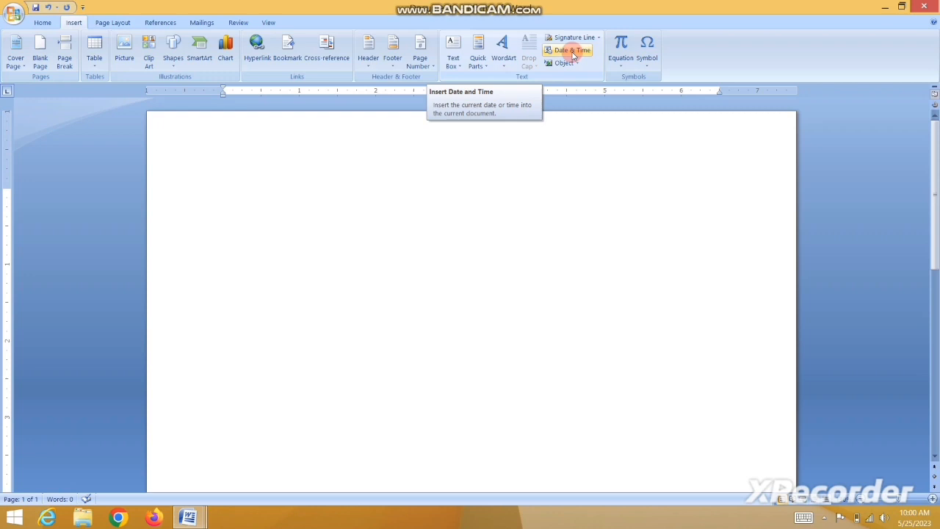
{"action": "left_click", "coordinate": [572, 50]}
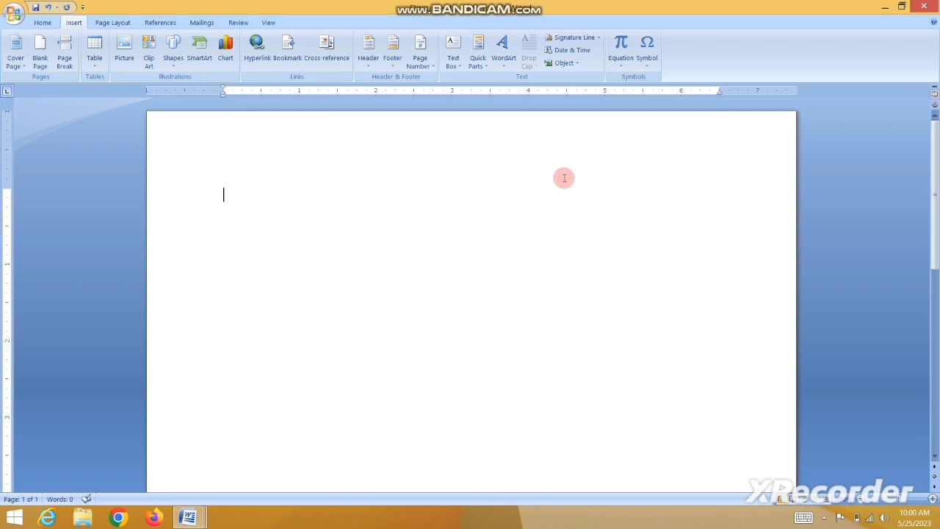
{"action": "left_click", "coordinate": [475, 289]}
{"action": "type", "text": "="}
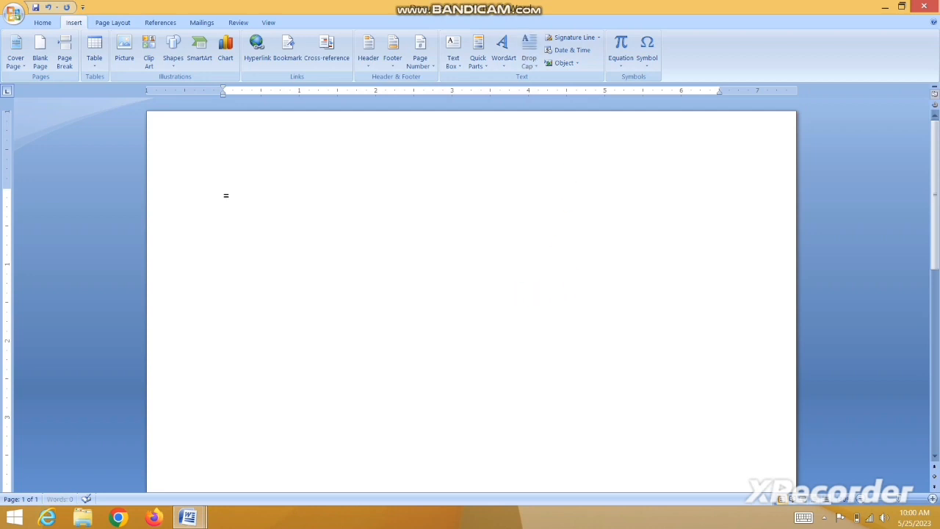
{"action": "type", "text": "RAND()"}
{"action": "key", "text": "Return"}
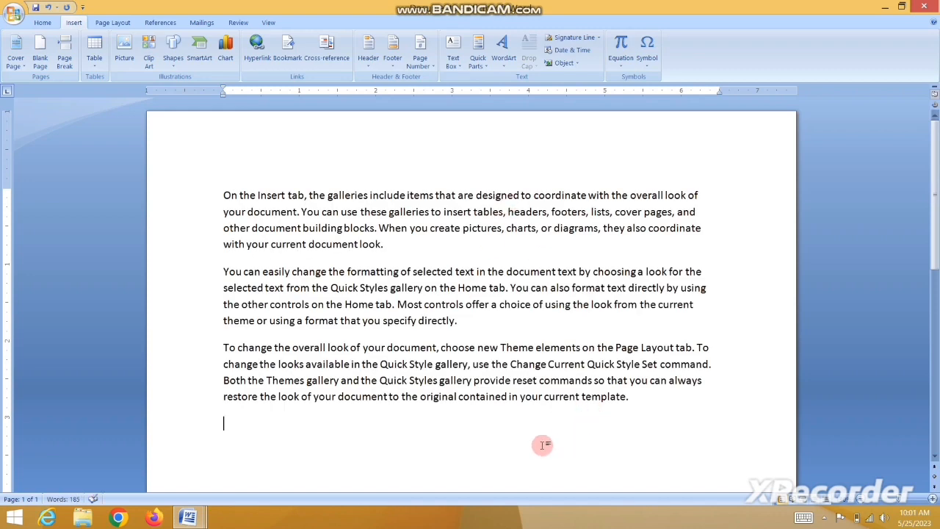
Insert the date Thursday, May 25, 2023 on the empty last line, then reopen Date and Time.
{"action": "left_click", "coordinate": [543, 444]}
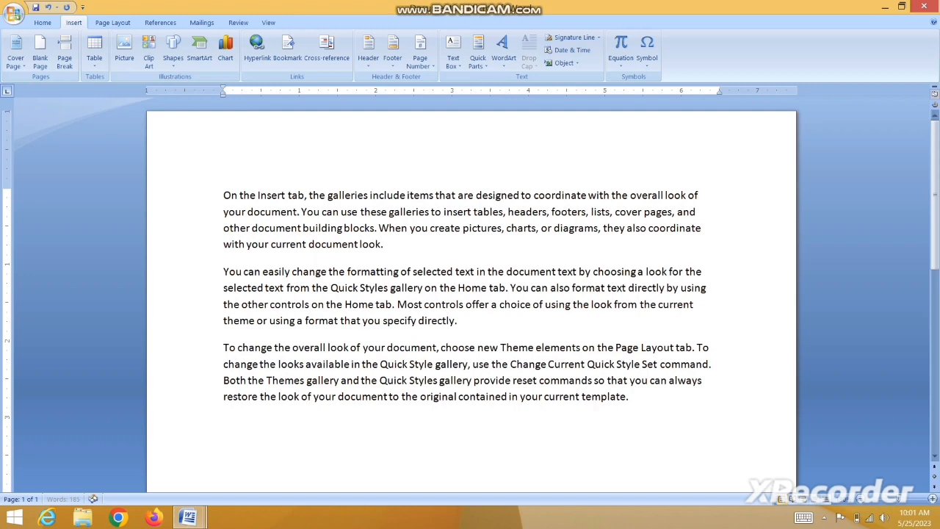
{"action": "left_click", "coordinate": [571, 51]}
{"action": "left_click_drag", "start_coordinate": [371, 142], "coordinate": [111, 121]}
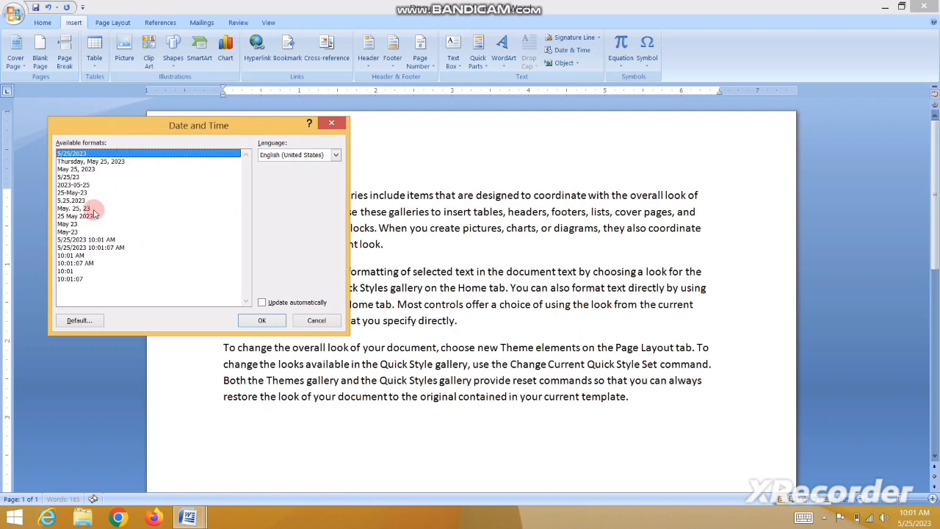
{"action": "left_click", "coordinate": [89, 161]}
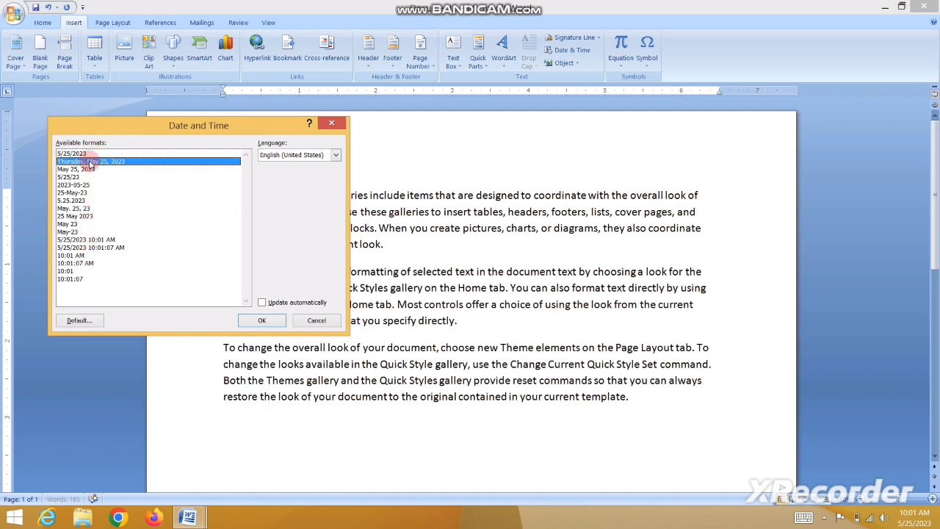
{"action": "left_click", "coordinate": [262, 321]}
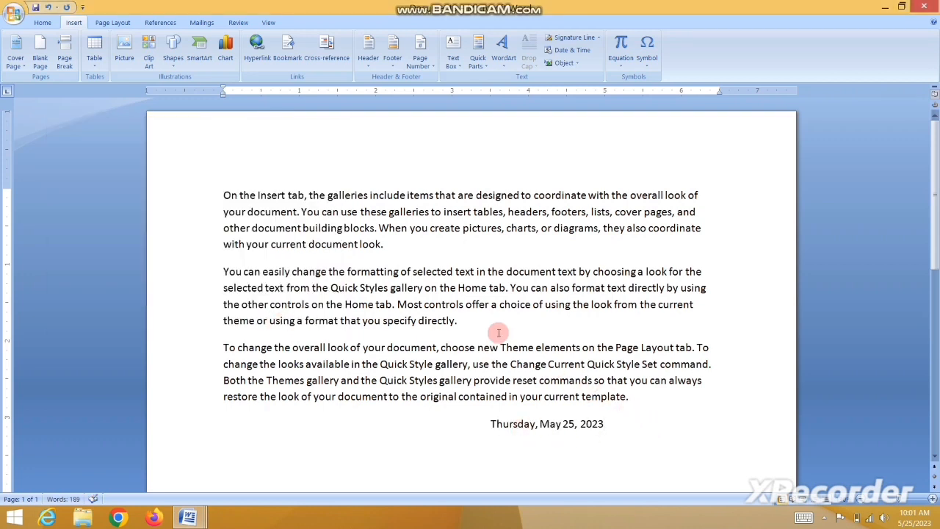
{"action": "left_click", "coordinate": [569, 50]}
{"action": "left_click", "coordinate": [335, 156]}
Insert the short date May 23 in English (United States), then select all text.
{"action": "left_click", "coordinate": [333, 156]}
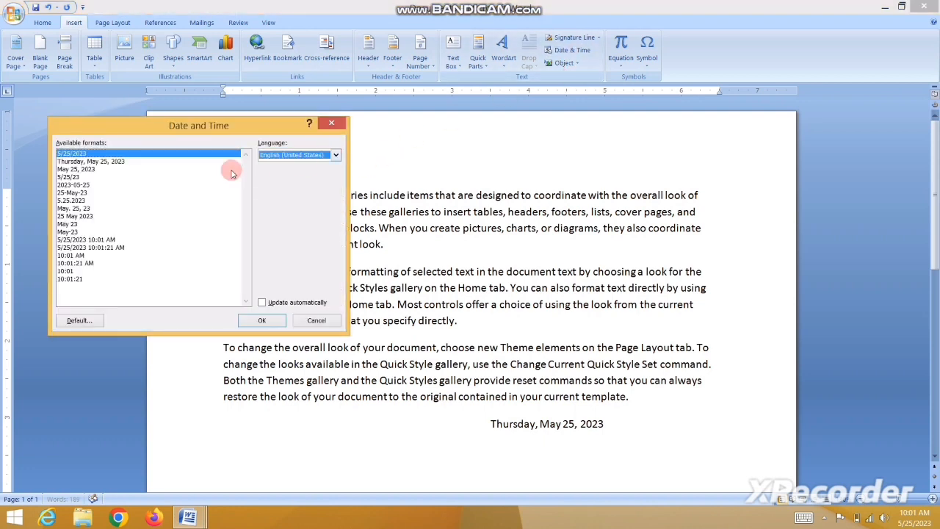
{"action": "left_click", "coordinate": [68, 223]}
{"action": "left_click", "coordinate": [262, 320]}
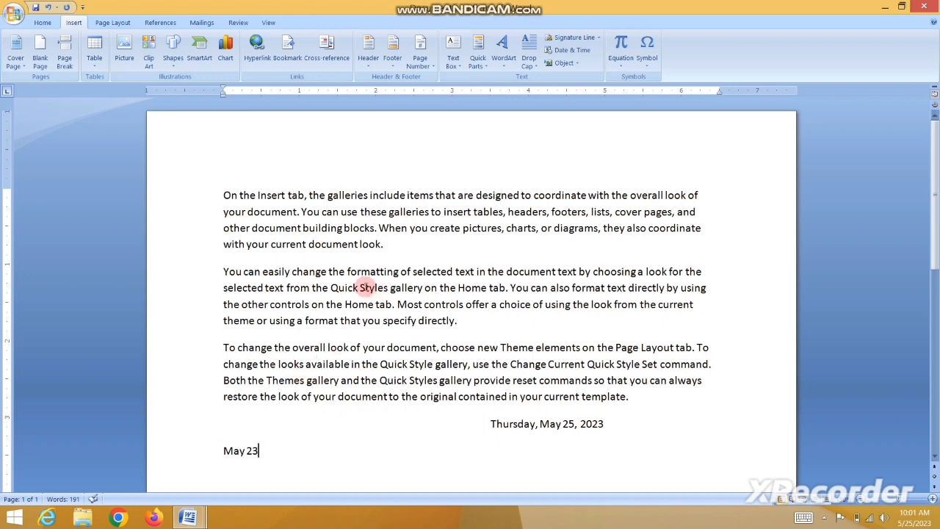
{"action": "key", "text": "ctrl+a"}
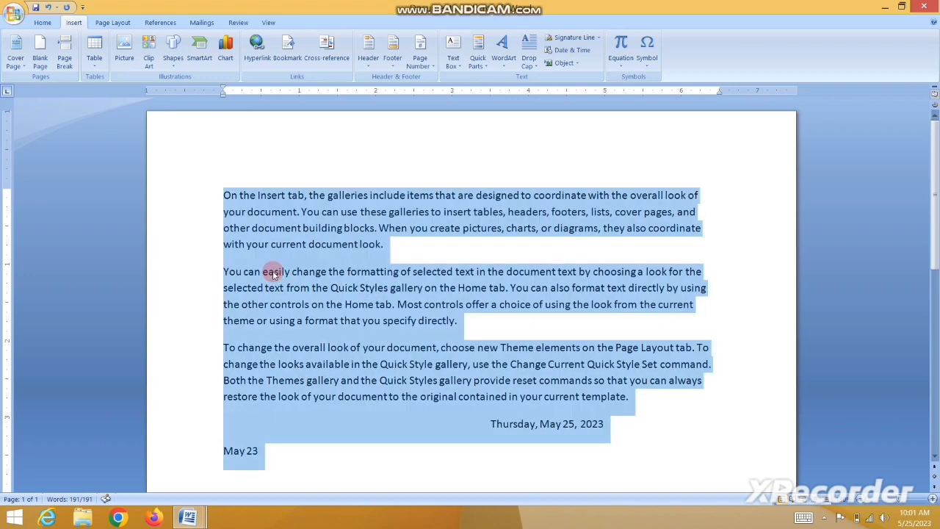
Remove all the selected sample text and both dates, emptying the page.
{"action": "key", "text": "ctrl+v"}
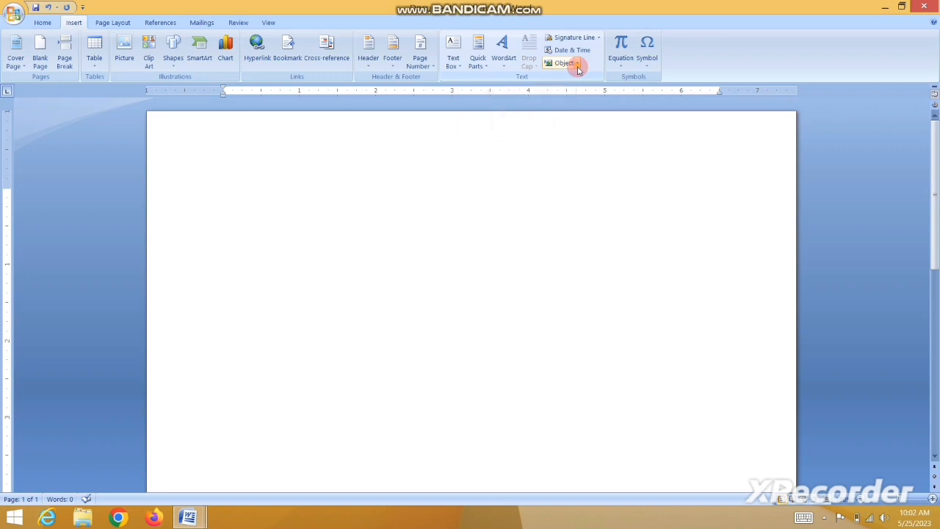
Open the Object dialog from the Insert tab's Object dropdown to list embeddable object types.
{"action": "left_click", "coordinate": [578, 64]}
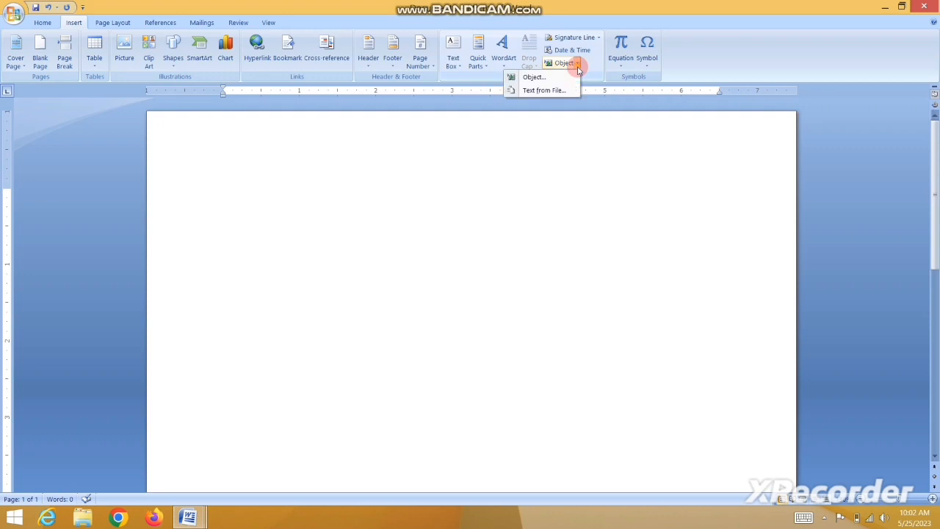
{"action": "left_click", "coordinate": [530, 79]}
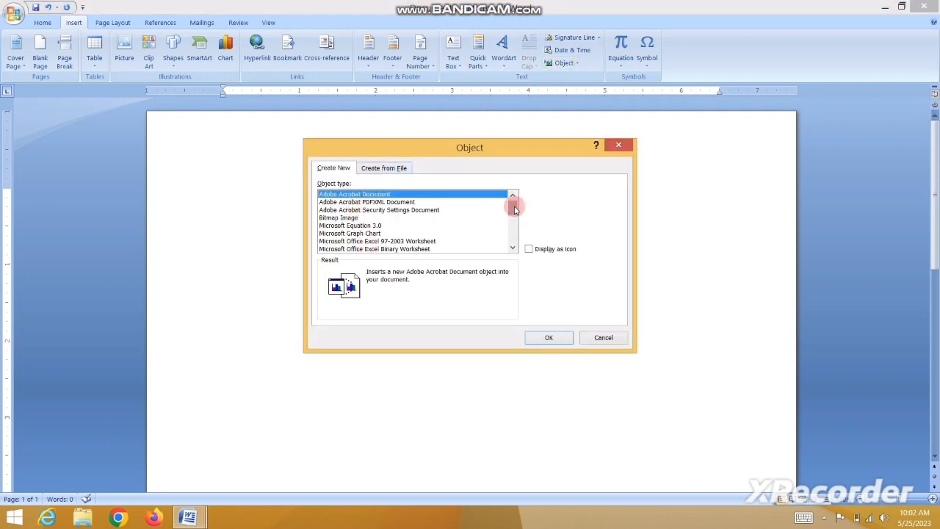
{"action": "mouse_move", "coordinate": [519, 204]}
{"action": "left_mouse_down"}
{"action": "mouse_move", "coordinate": [512, 243]}
{"action": "mouse_move", "coordinate": [521, 206]}
{"action": "left_mouse_up"}
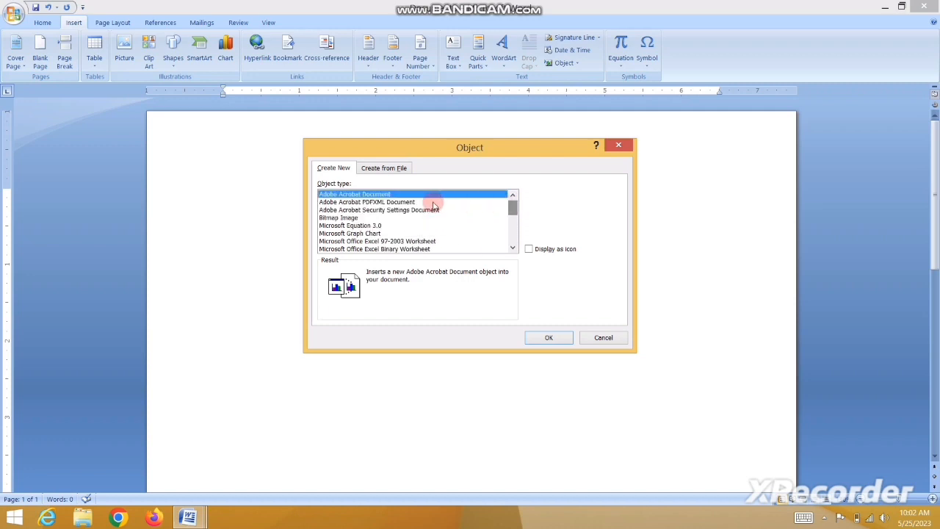